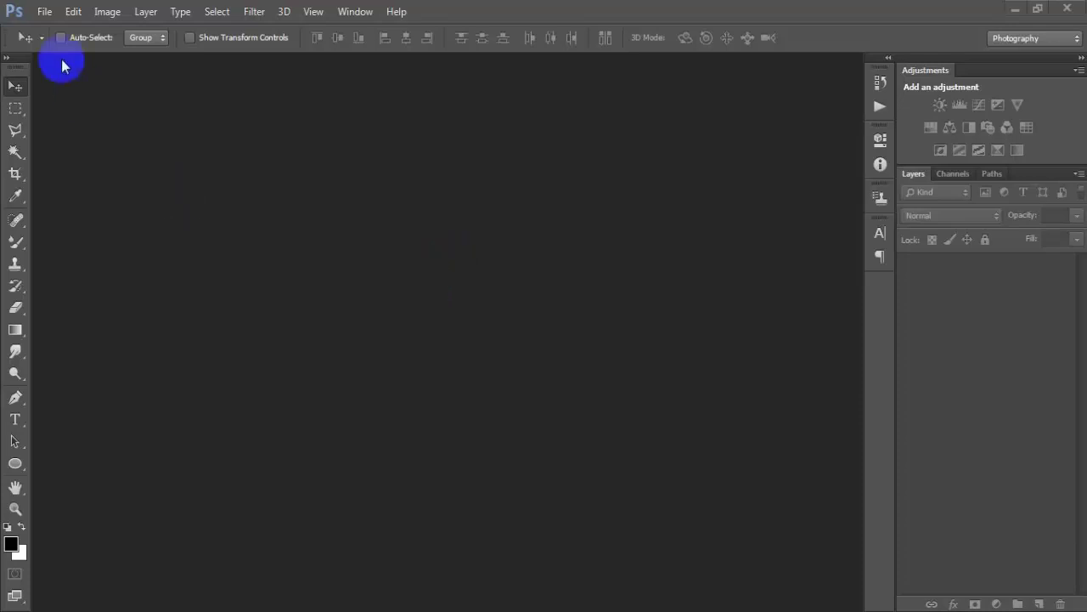
Open the portrait photo 00001.devushka-vzgliad-portret-glaza.jpg in Photoshop
click(45, 11)
click(131, 61)
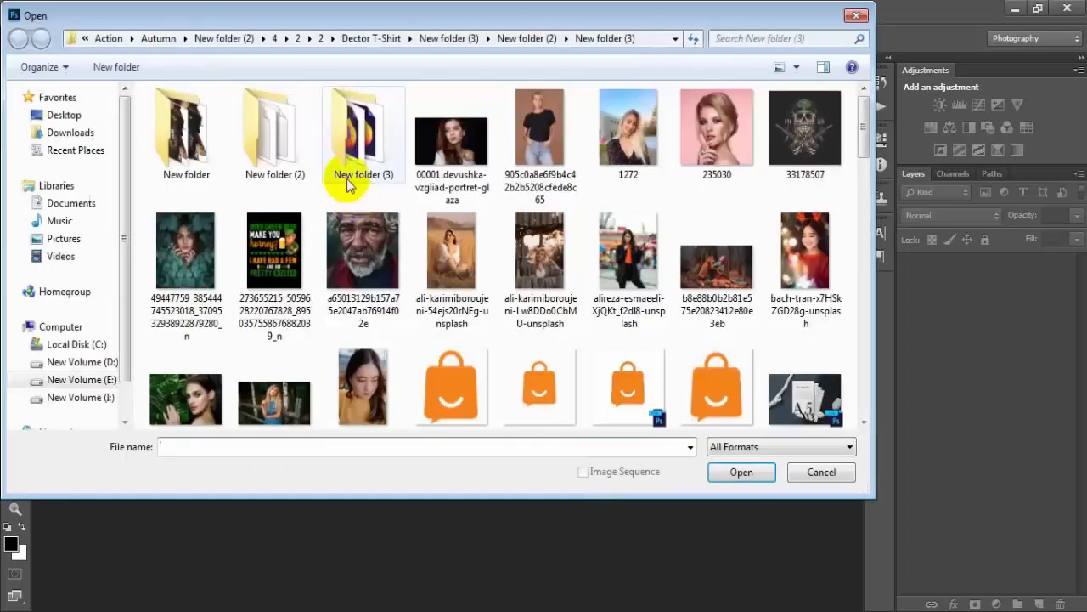
click(486, 191)
click(751, 474)
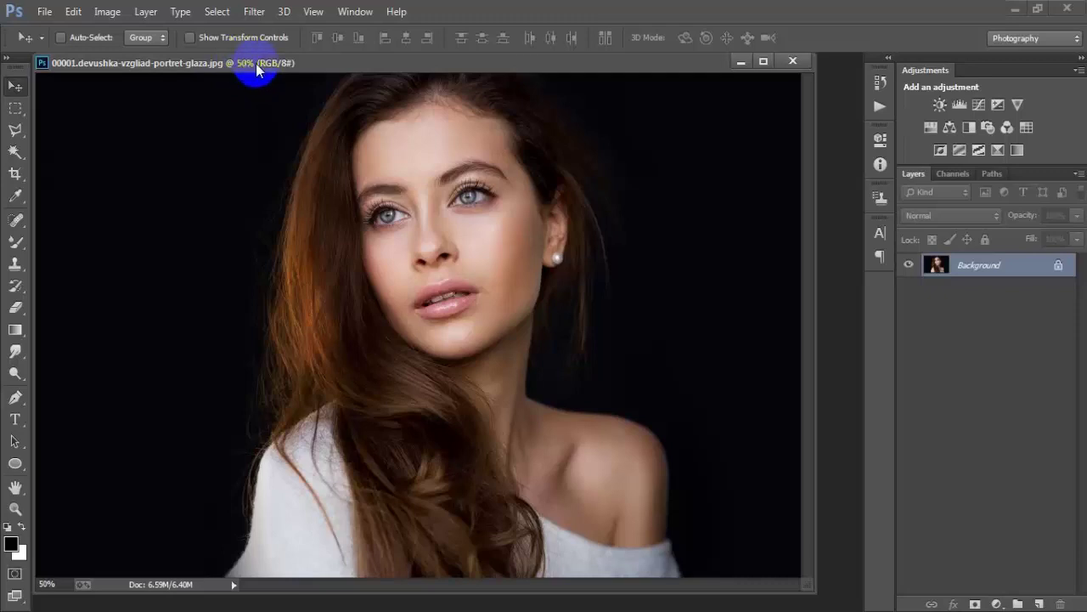
click(269, 62)
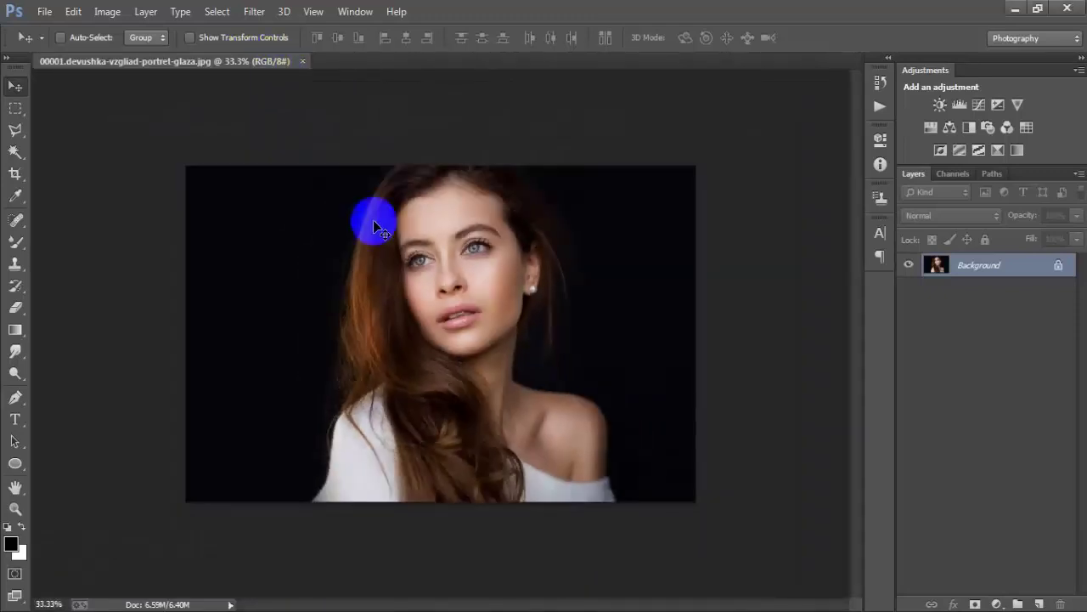
key(ctrl+j)
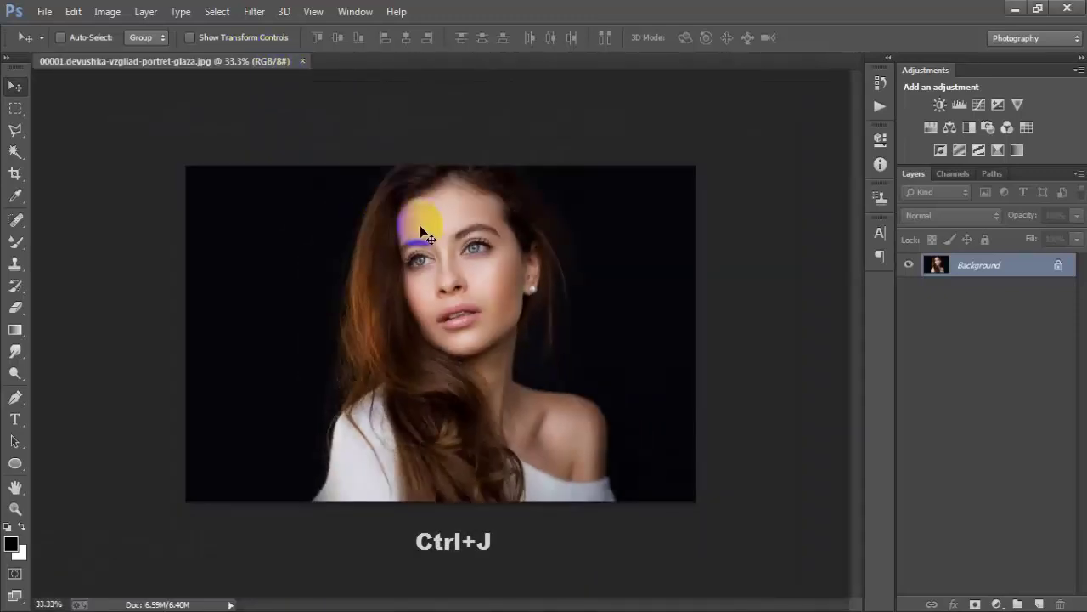
Duplicate the Background layer as Layer 1 with Ctrl+J and go to the Filter menu
key(ctrl+j)
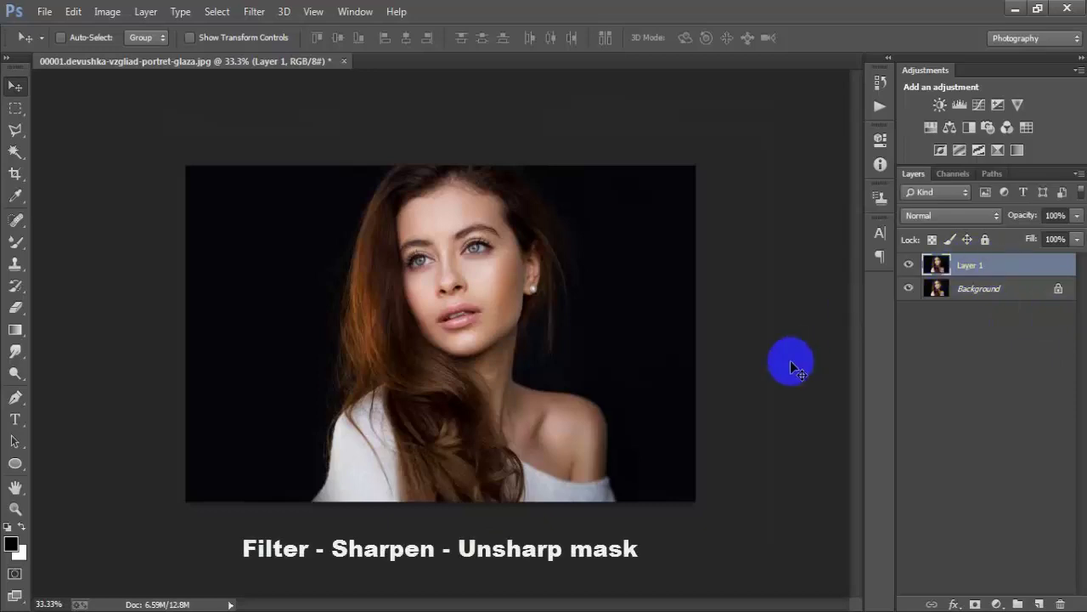
click(254, 11)
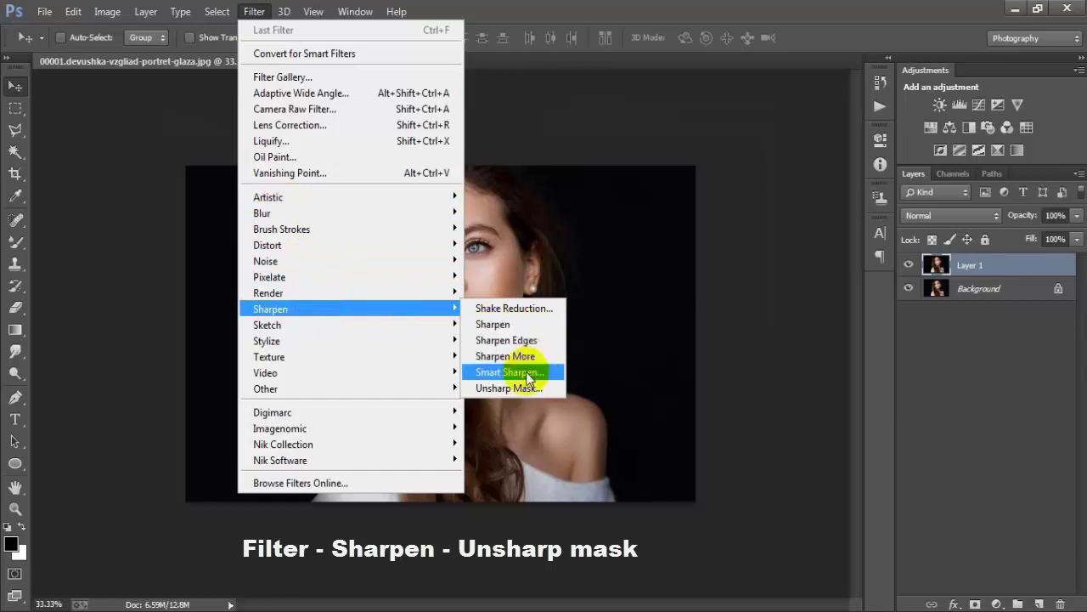
mouse_move(270, 309)
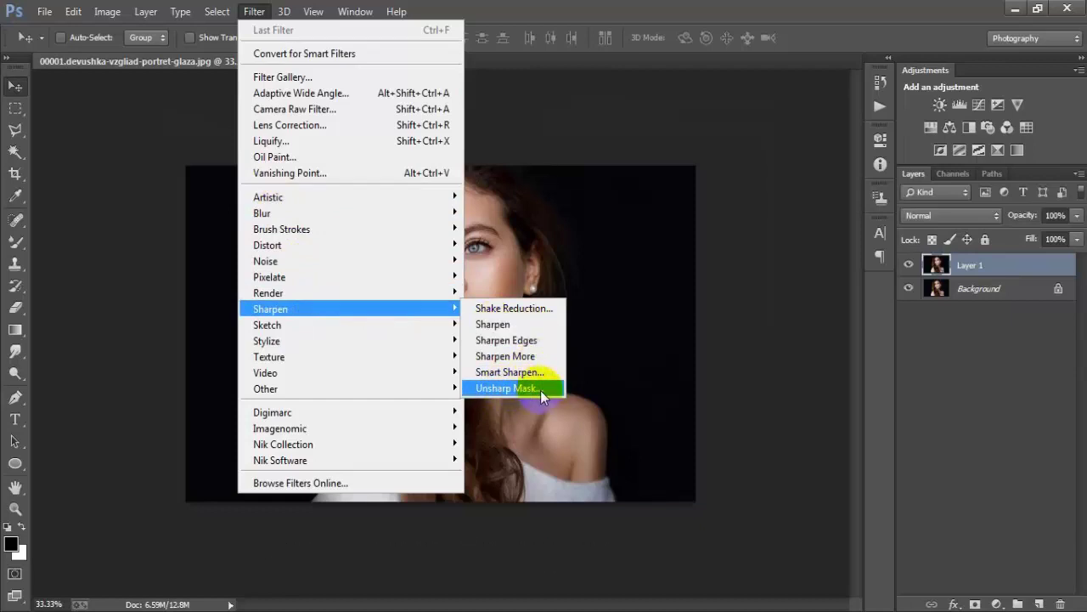
Apply Unsharp Mask to Layer 1 with Amount 15%, Radius 3 px and Threshold 0
click(540, 390)
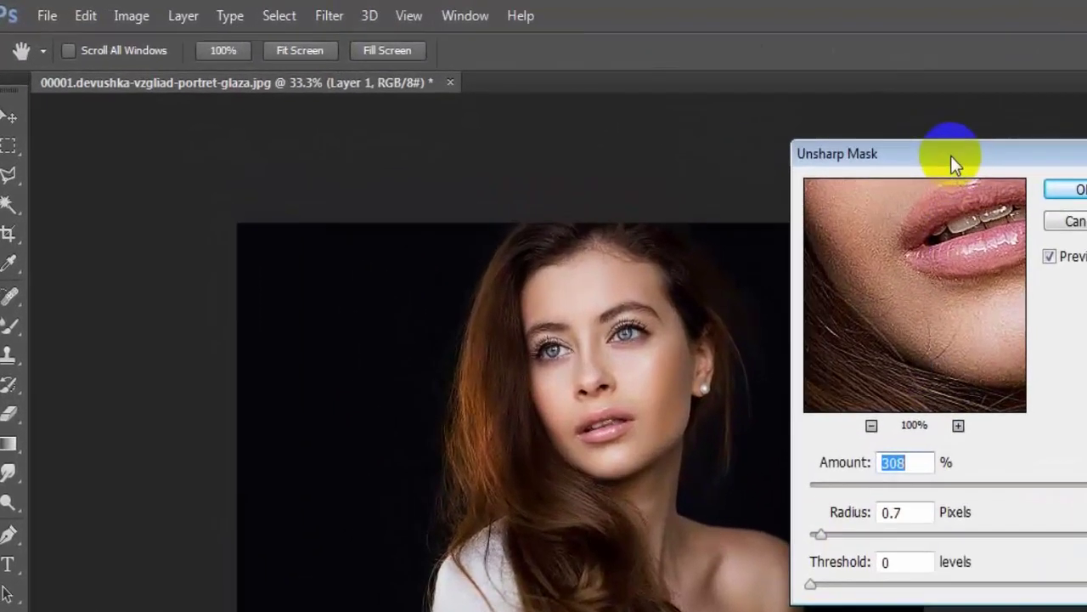
drag(723, 116, 650, 119)
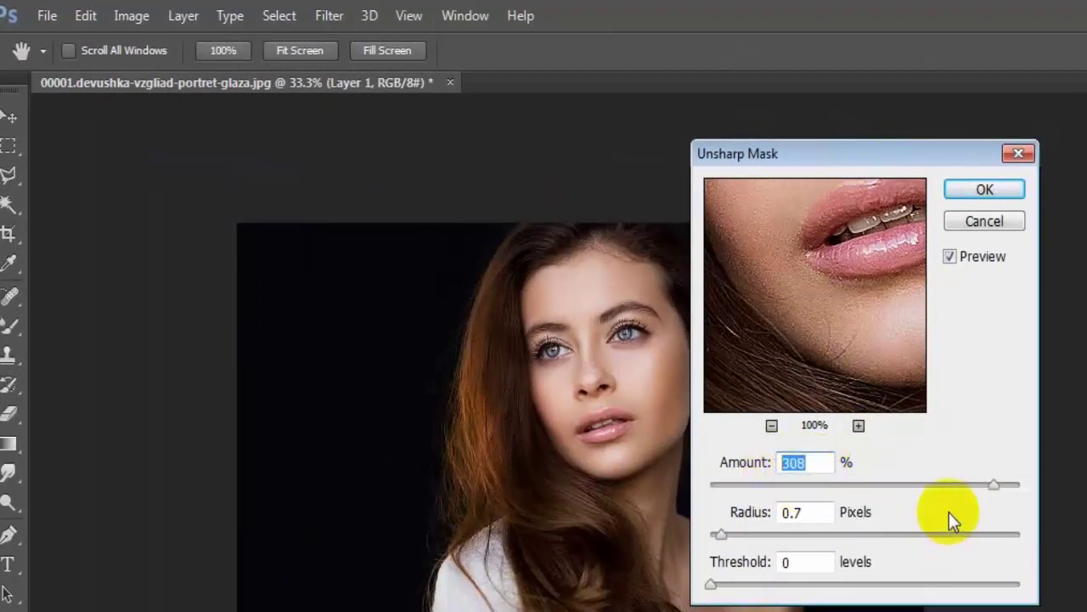
text(1)
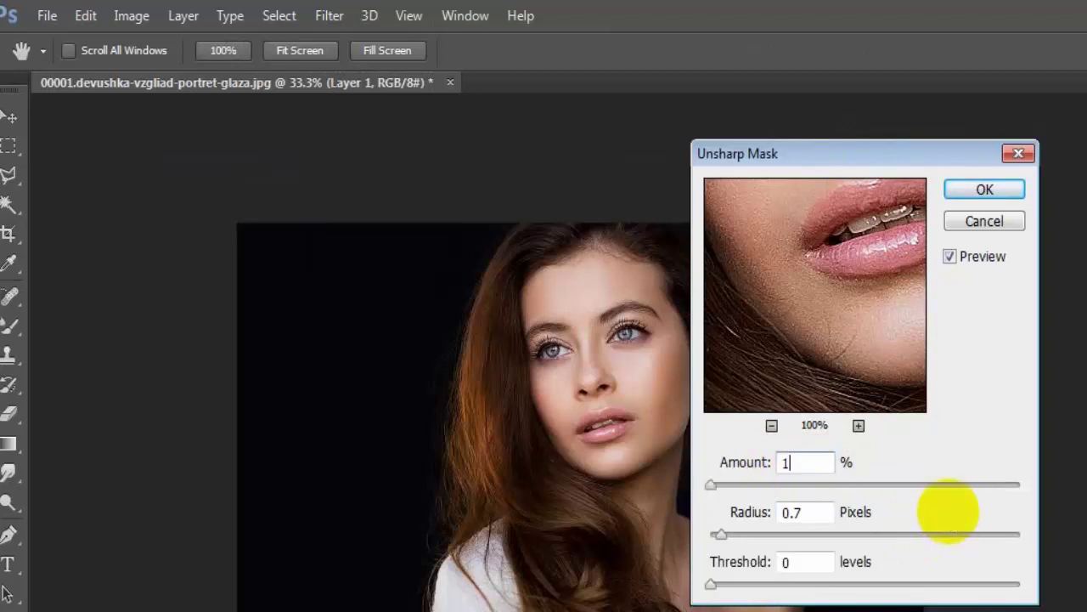
text(5)
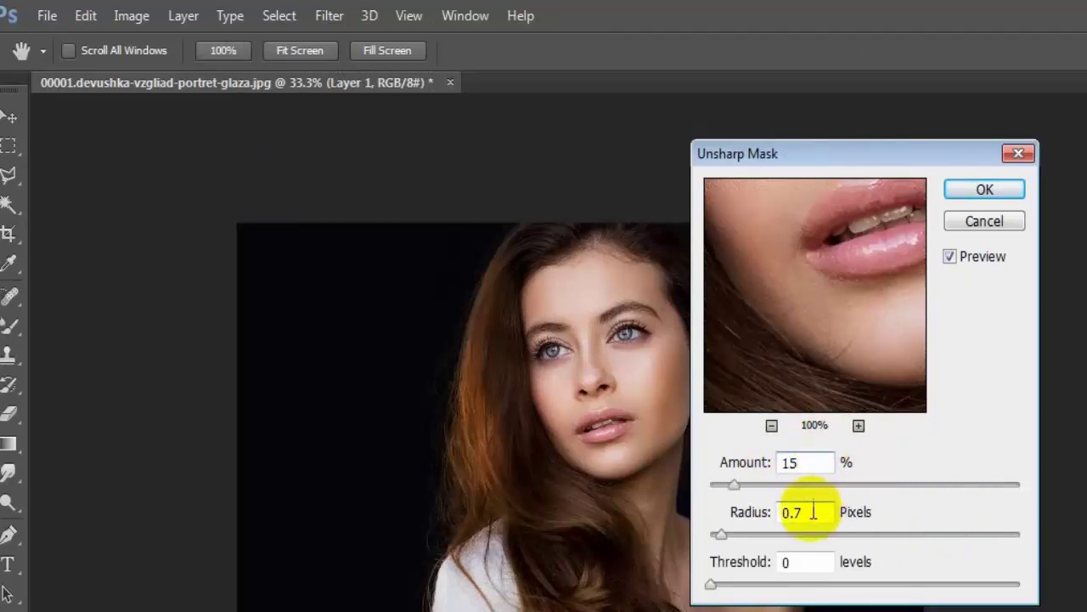
click(821, 513)
text(3)
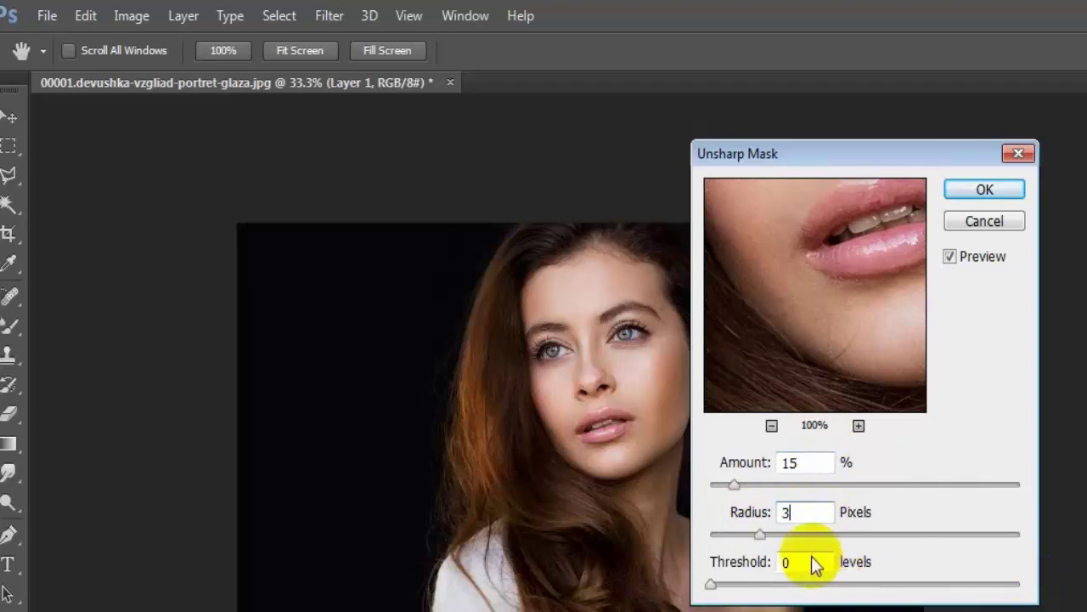
click(811, 562)
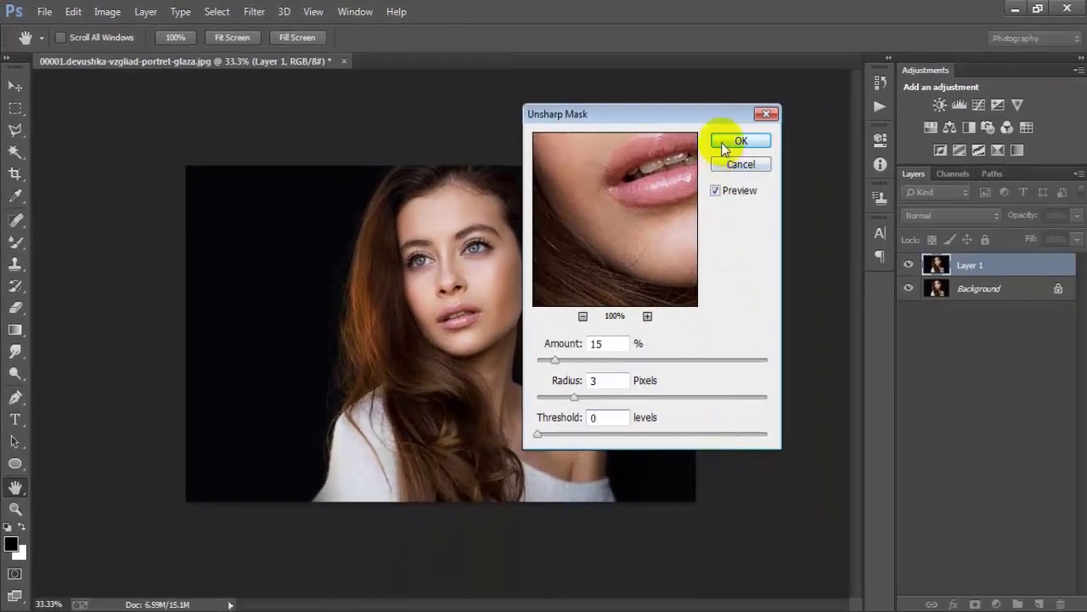
click(749, 147)
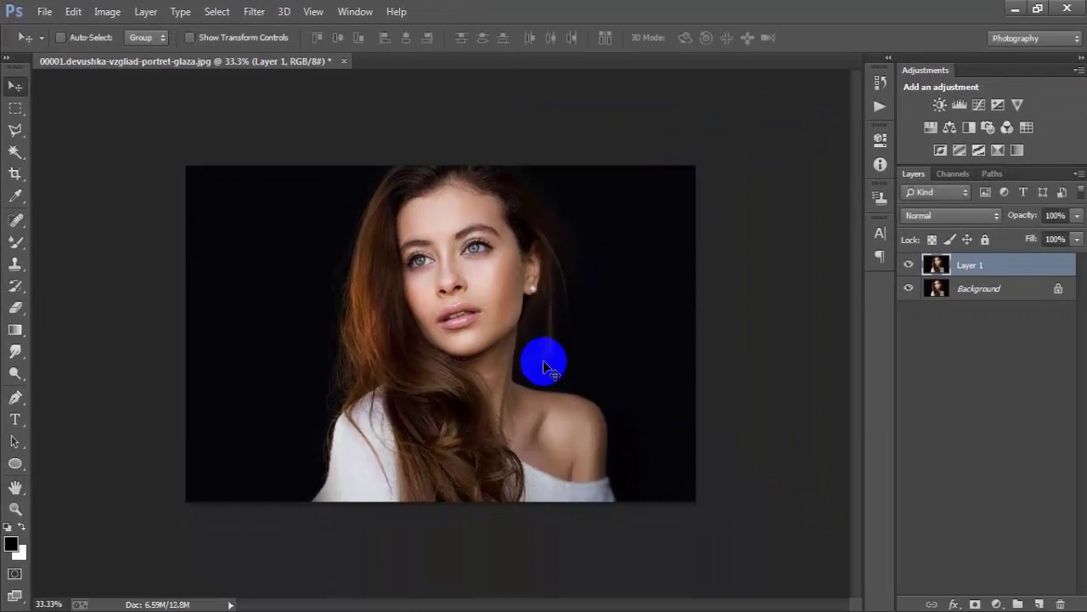
In the Oil Paint filter, set Stylization 5, Cleanliness 3 and Scale 0.1
click(254, 11)
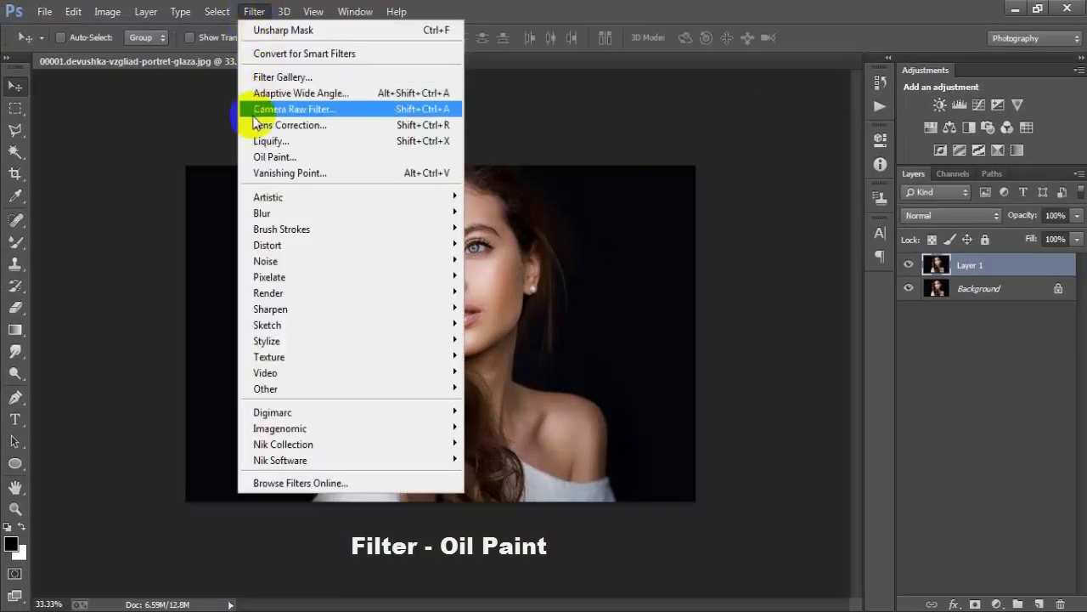
click(310, 156)
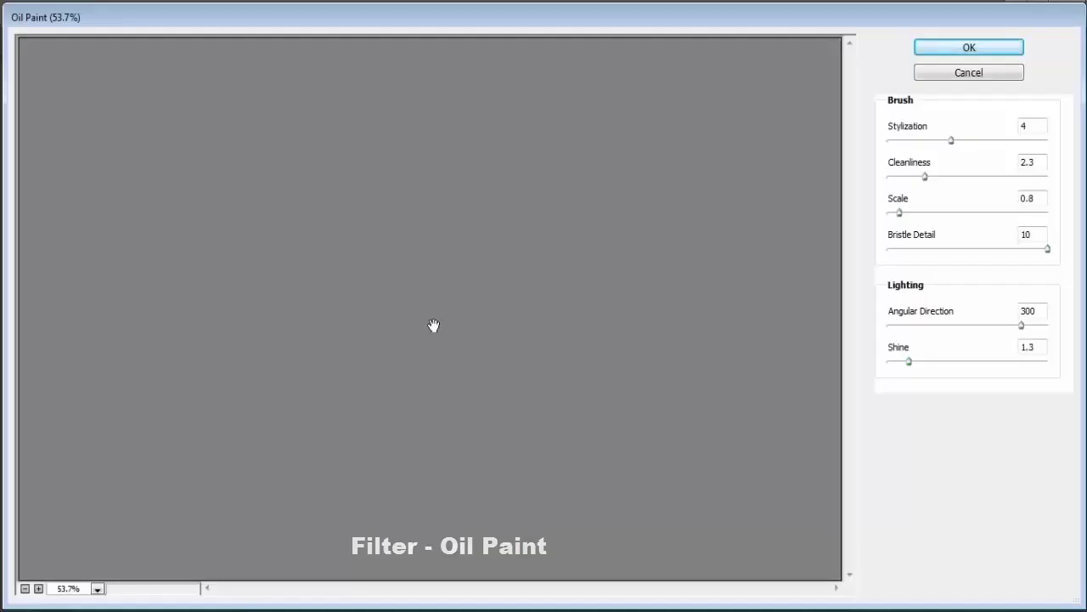
click(432, 327)
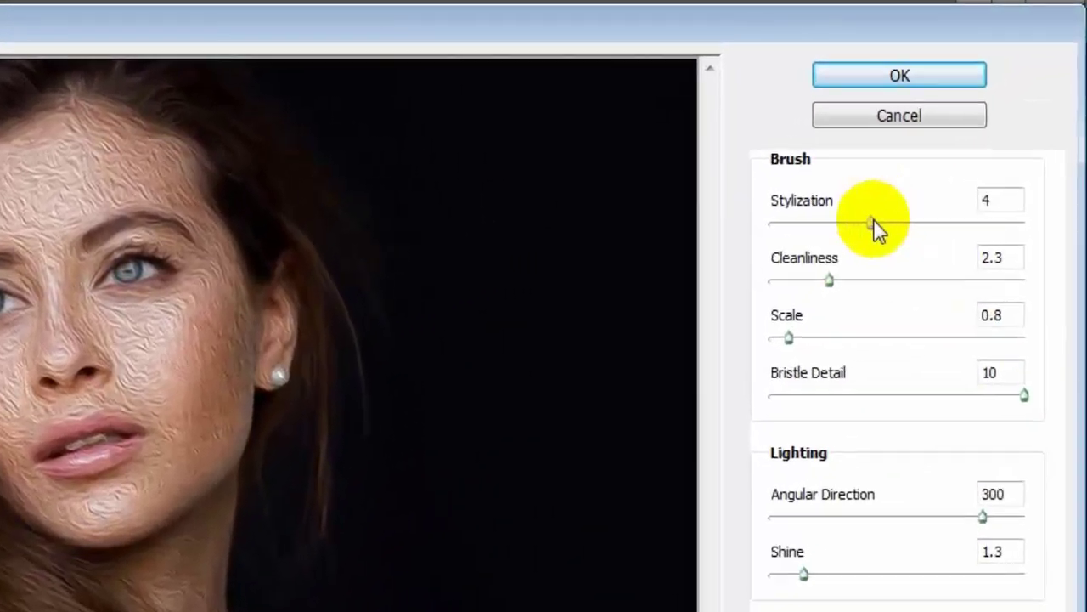
click(871, 222)
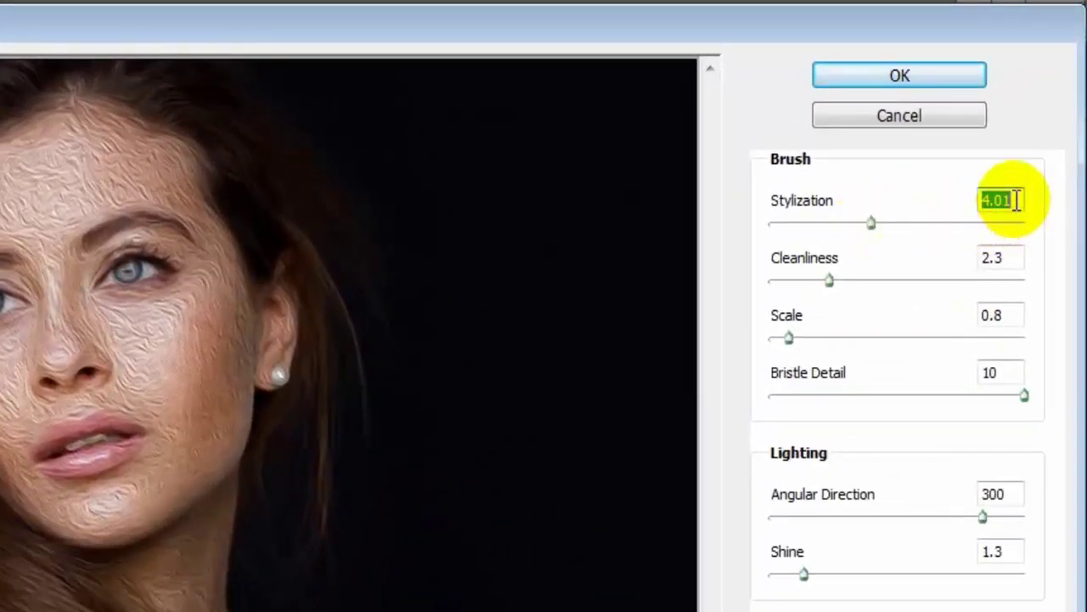
text(5)
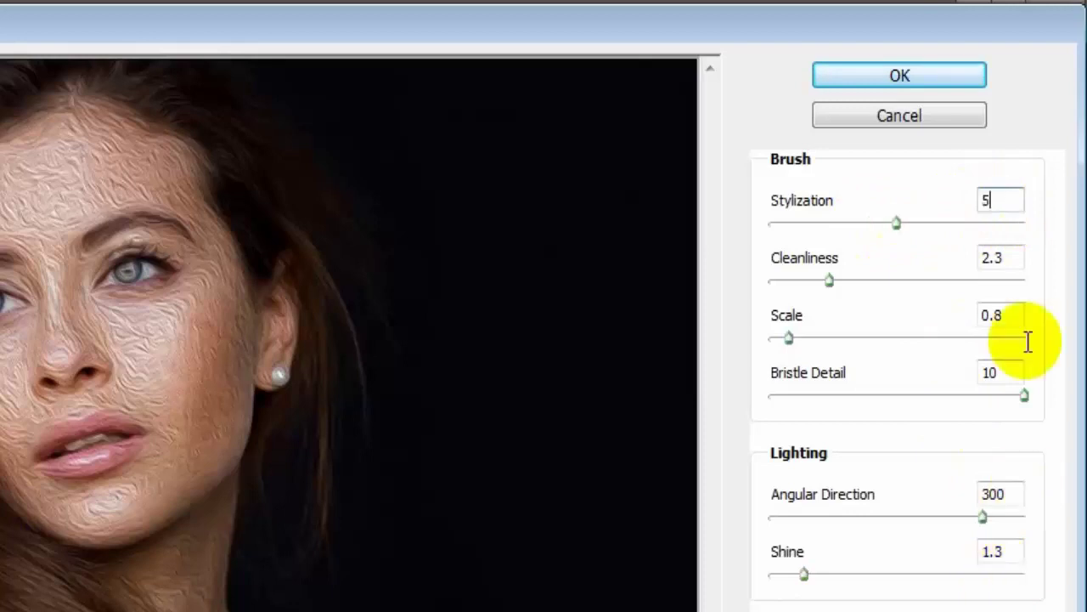
double_click(994, 258)
text(3)
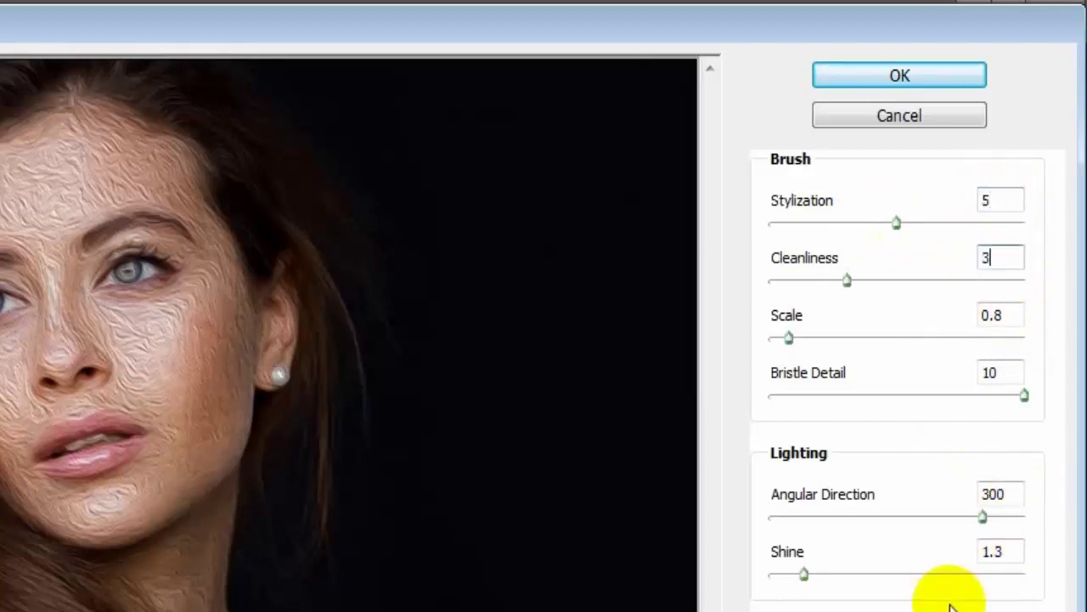
double_click(994, 315)
text(0)
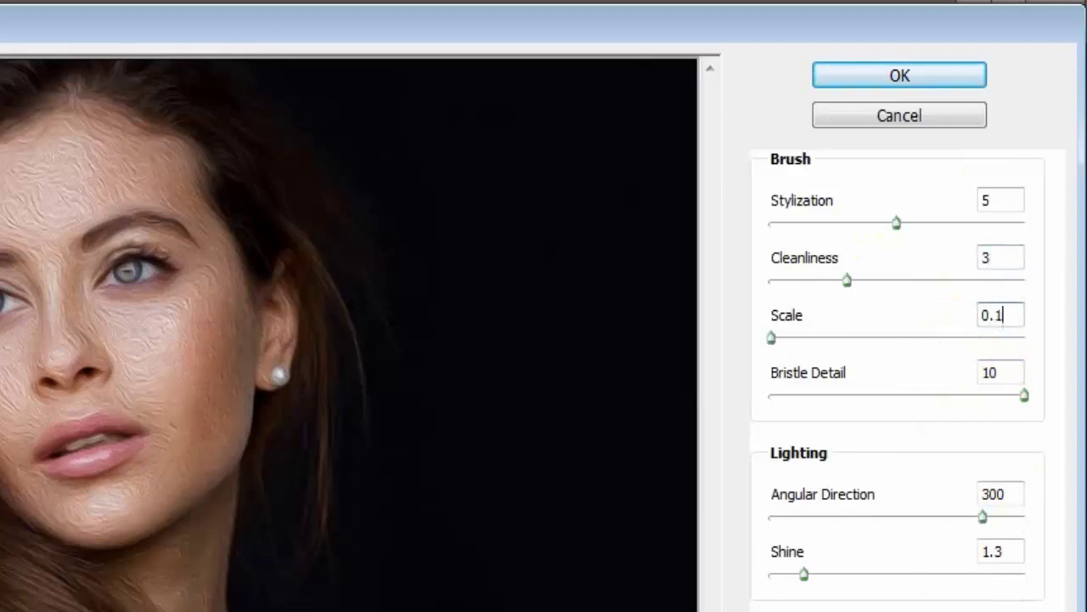
Set Bristle Detail, Angular Direction and Shine to 0 and accept the Oil Paint settings
drag(1023, 396, 768, 403)
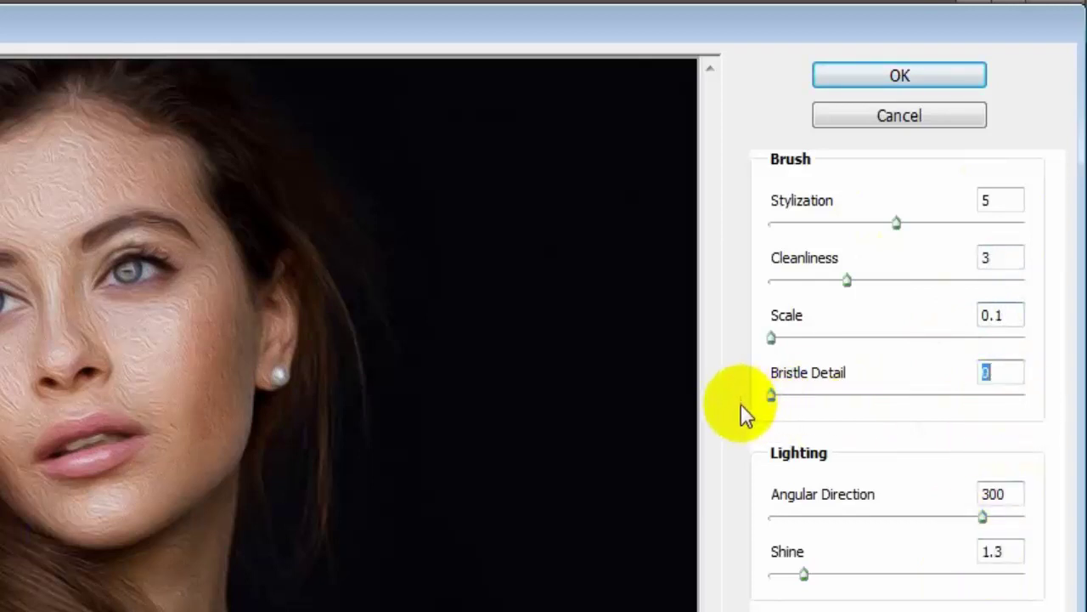
drag(982, 516, 727, 516)
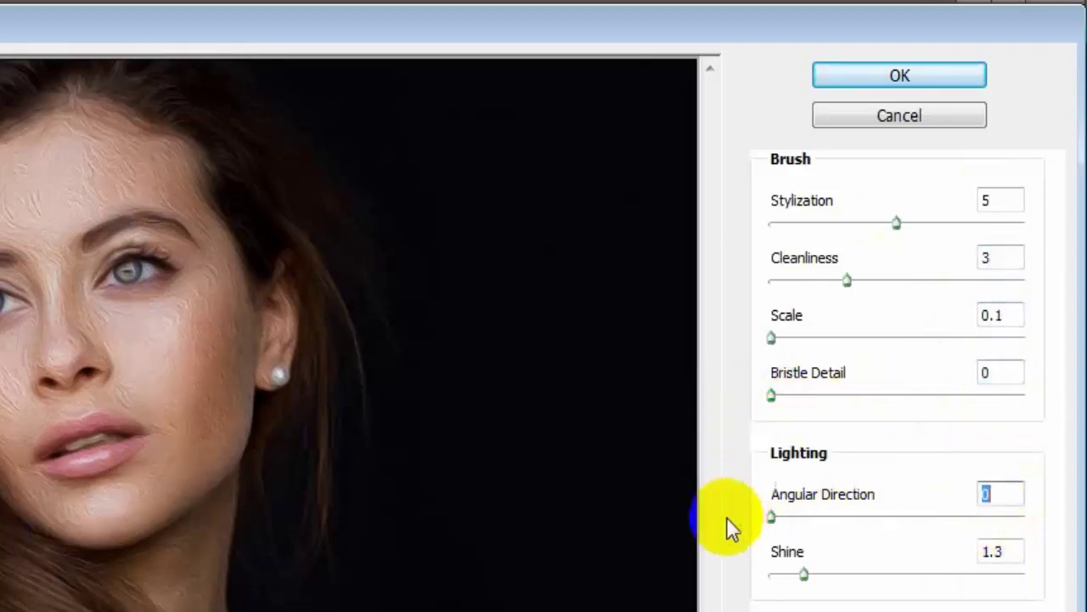
drag(811, 585, 728, 577)
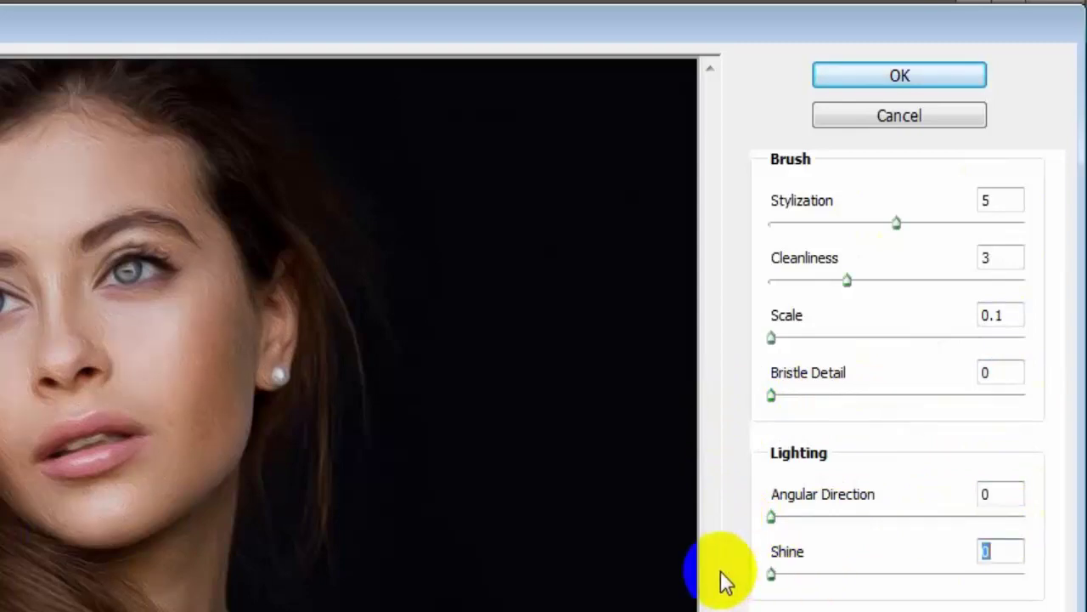
click(1011, 553)
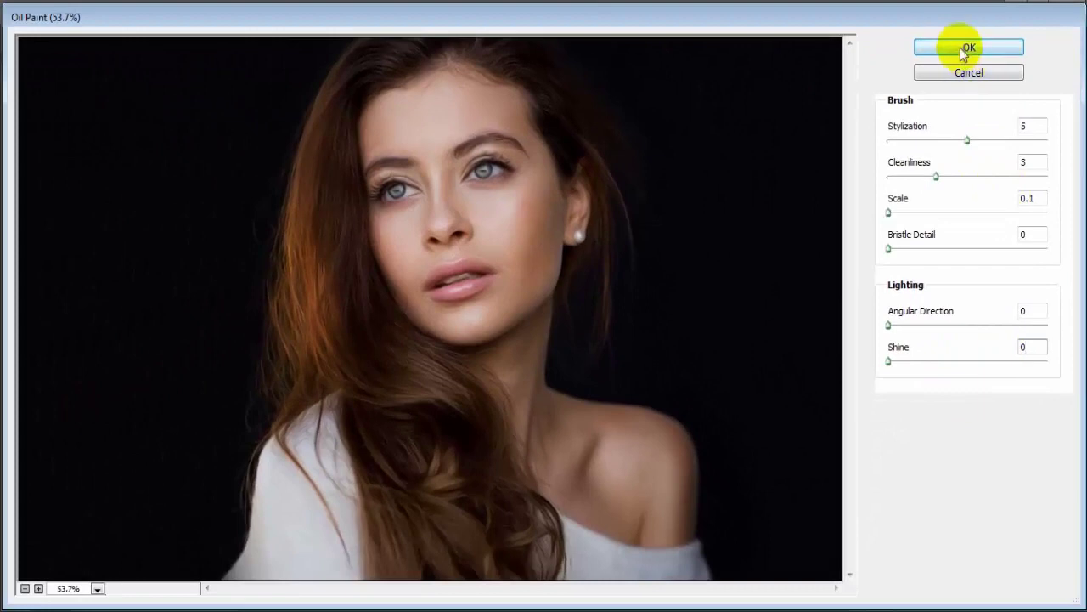
click(582, 282)
Apply the oil paint effect and toggle Layer 1's visibility to compare with the original
key(Return)
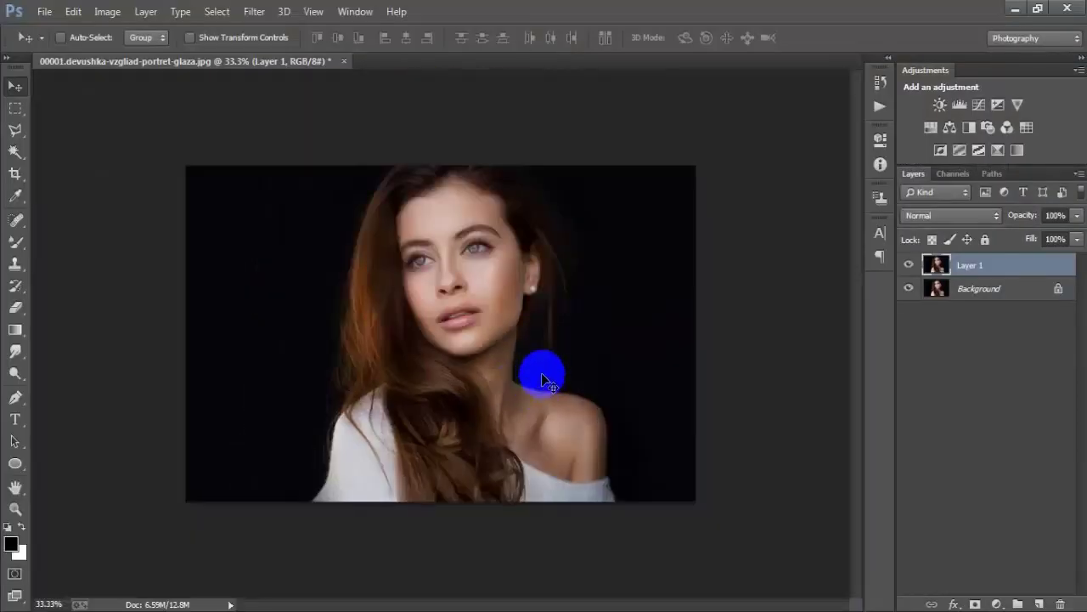
click(910, 266)
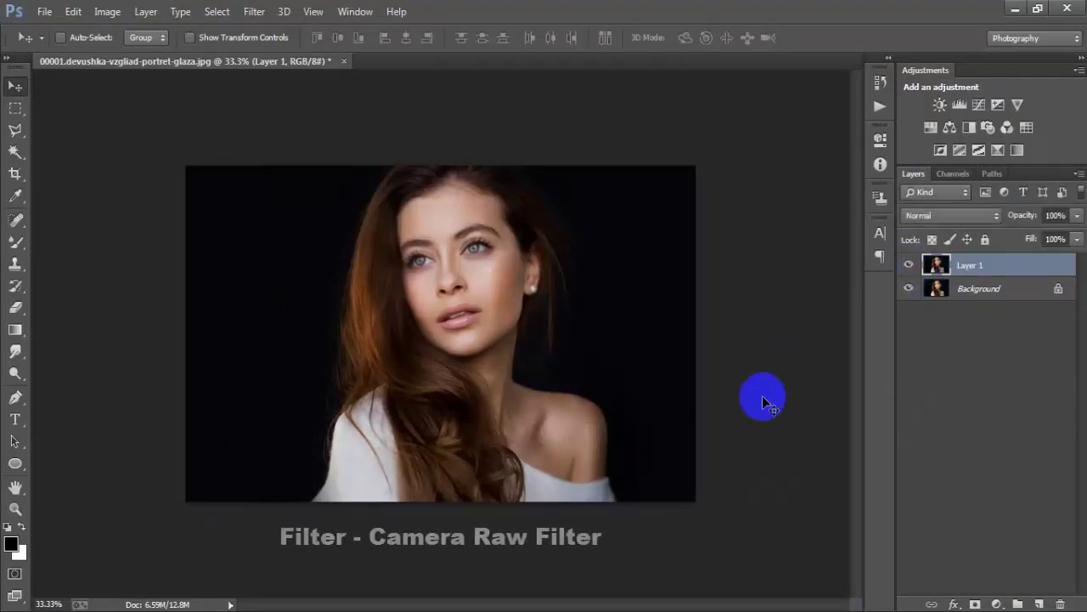
click(298, 315)
In the Camera Raw Filter, set Contrast +36, Highlights -36 and Shadows +100
click(255, 12)
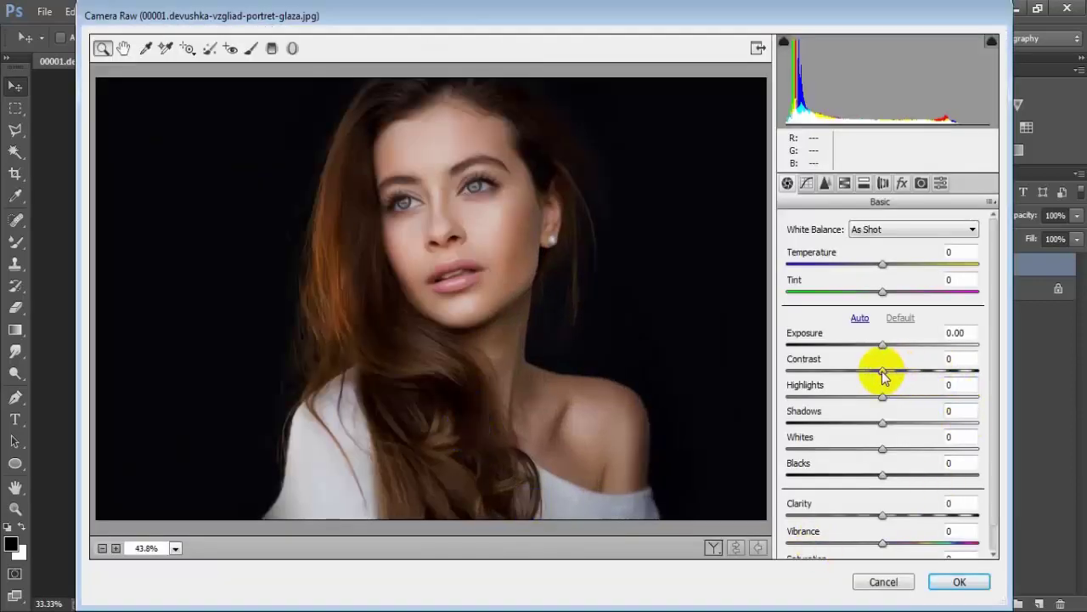
drag(883, 375, 913, 377)
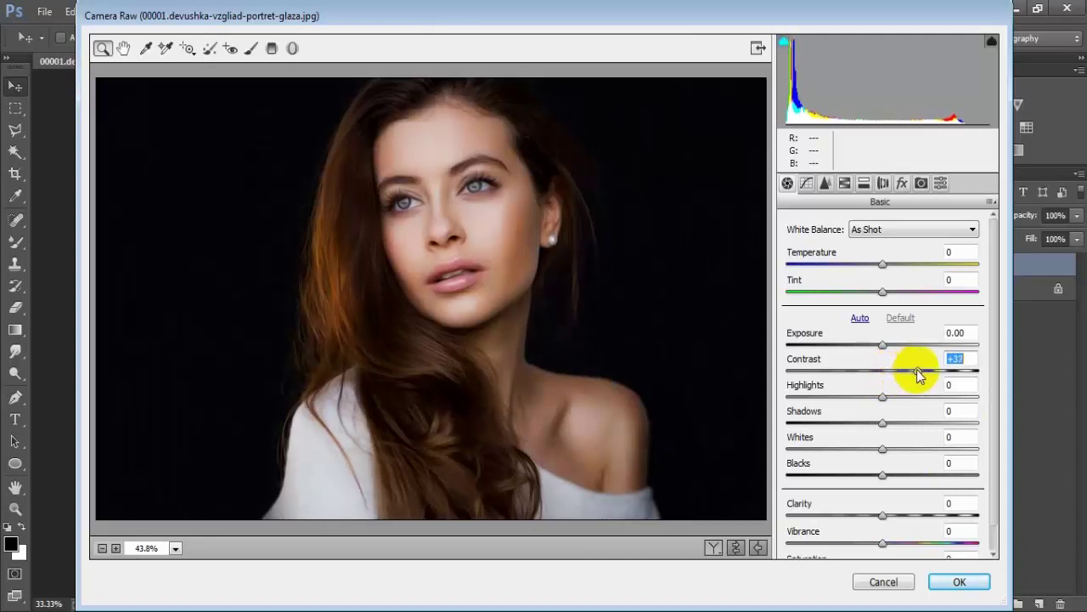
key(Up)
key(Up)
key(Up)
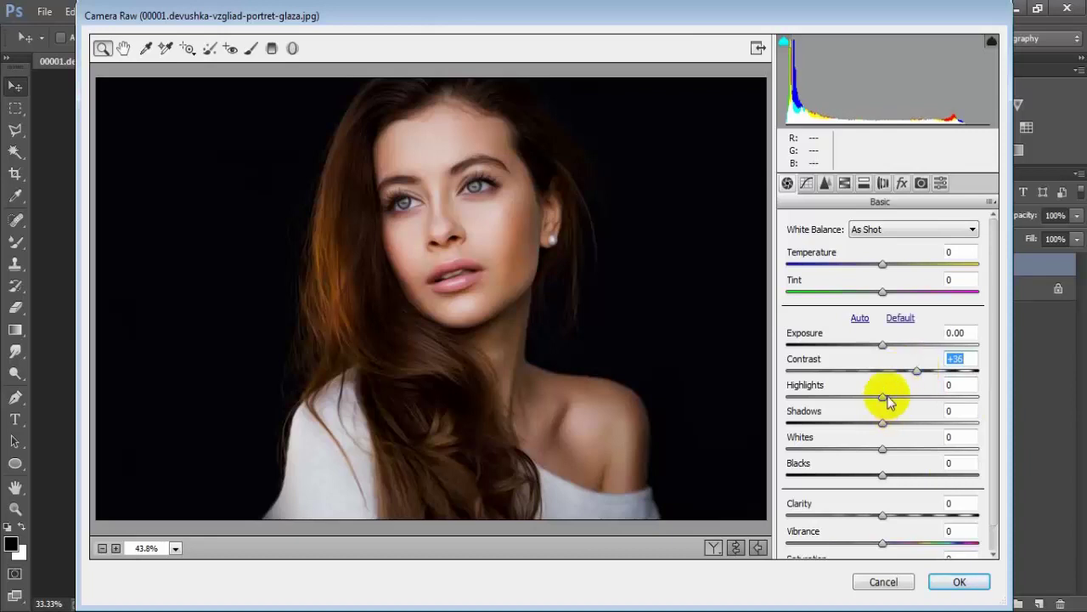
mouse_move(882, 400)
mouse_down()
mouse_move(772, 396)
mouse_move(846, 399)
mouse_up()
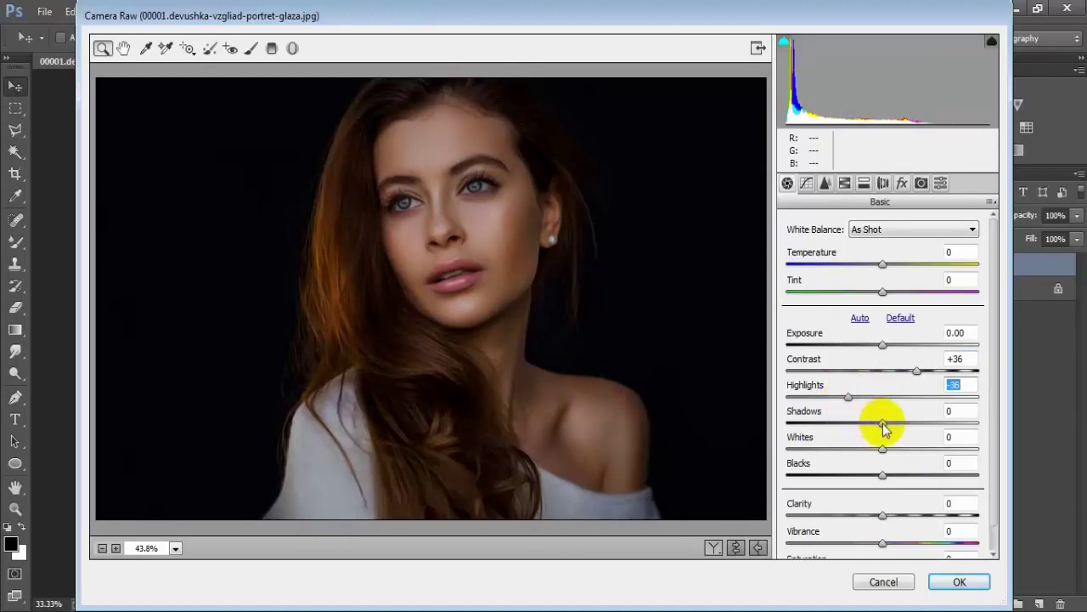
drag(883, 423, 1005, 432)
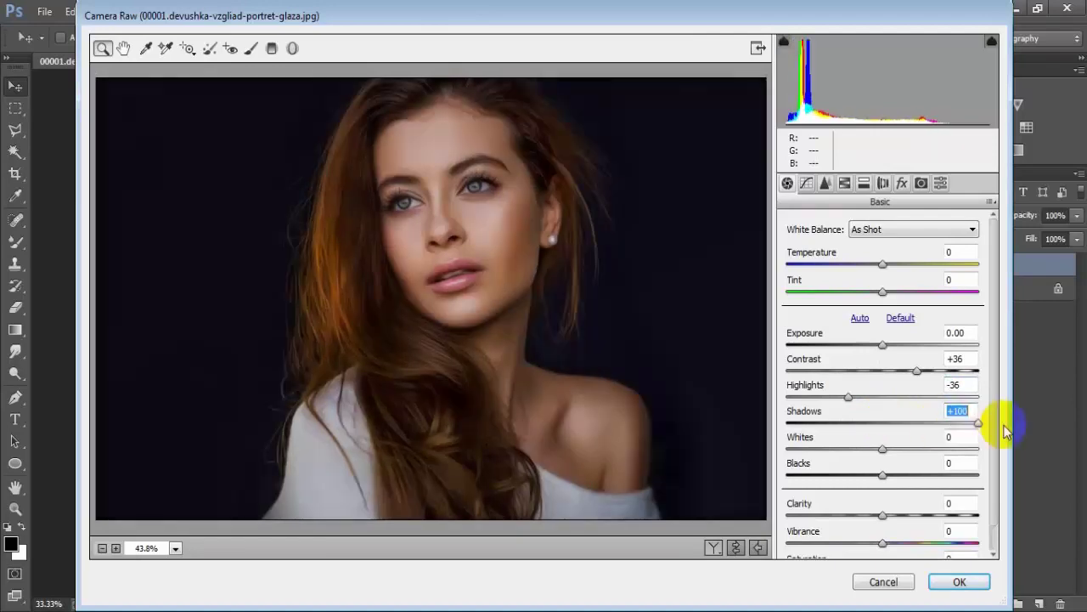
Set Blacks -37 and Clarity +40, apply, and compare Layer 1 before and after
drag(883, 475, 845, 478)
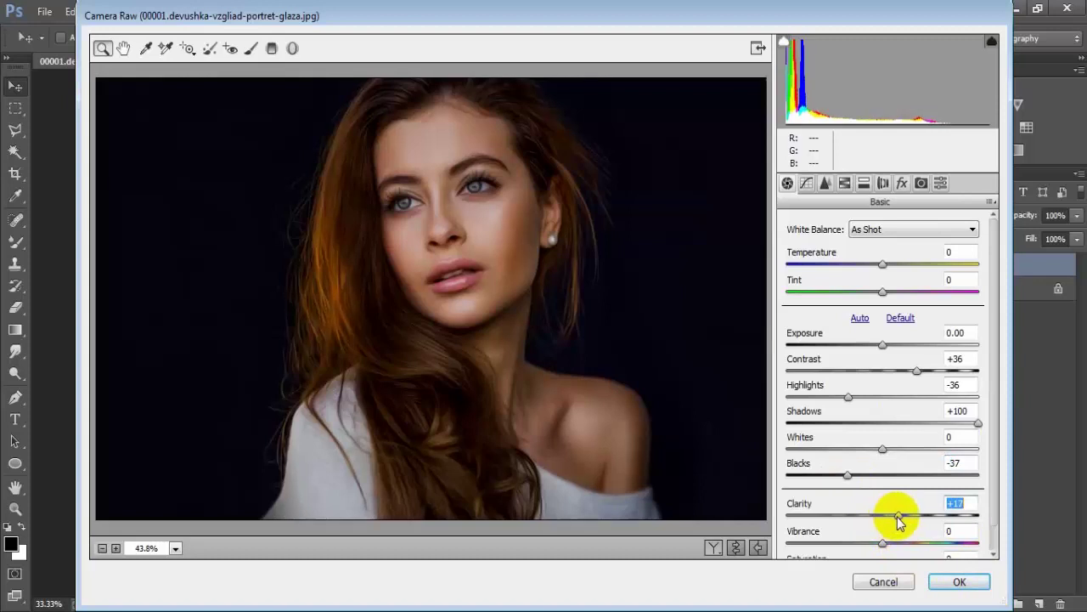
drag(891, 515, 906, 521)
text(+40)
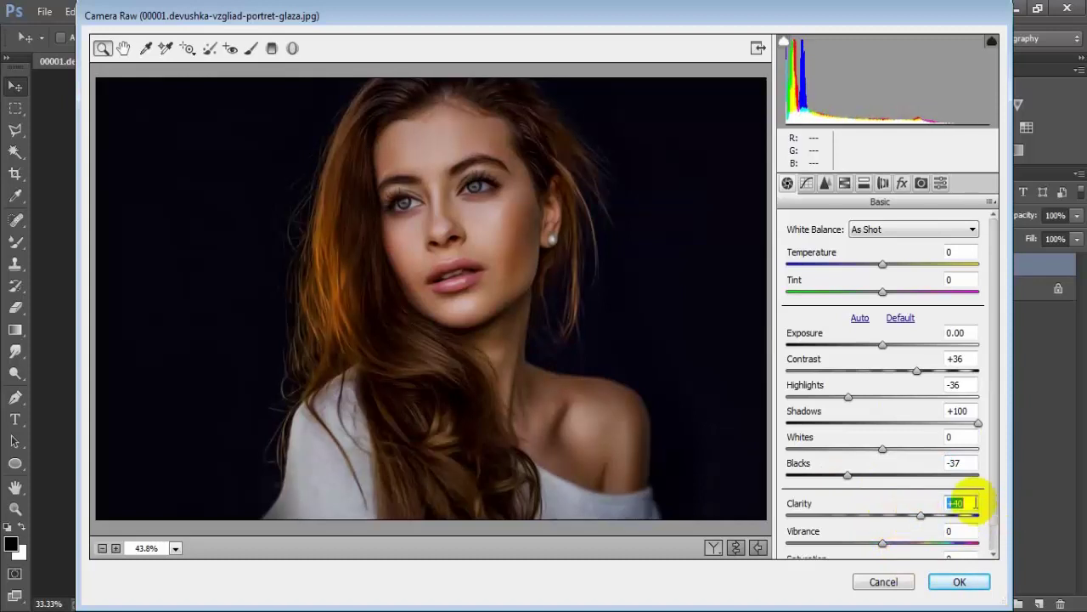
click(736, 548)
click(736, 548)
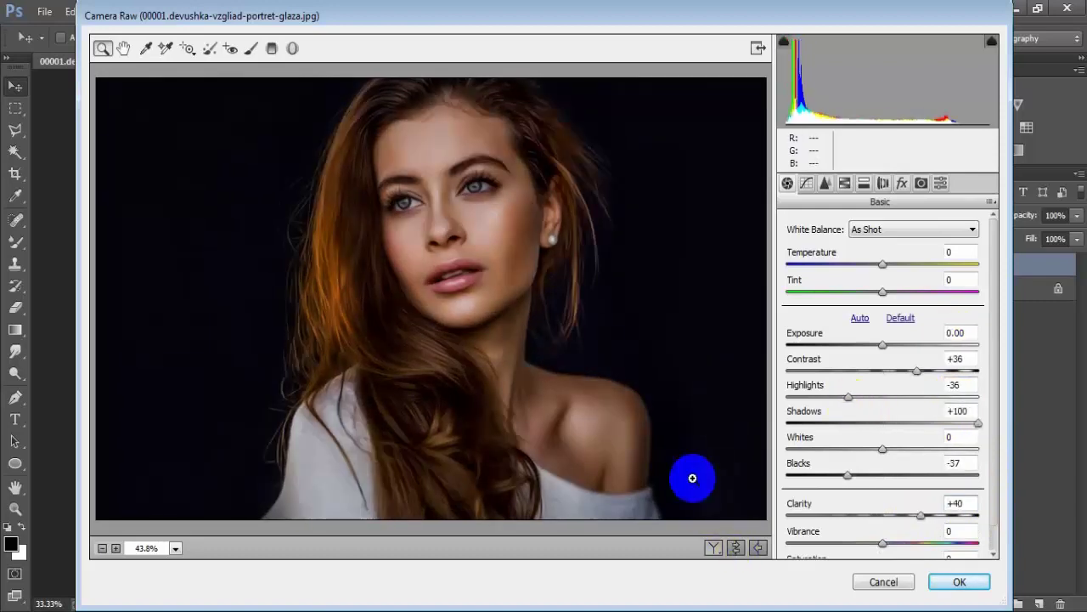
click(958, 583)
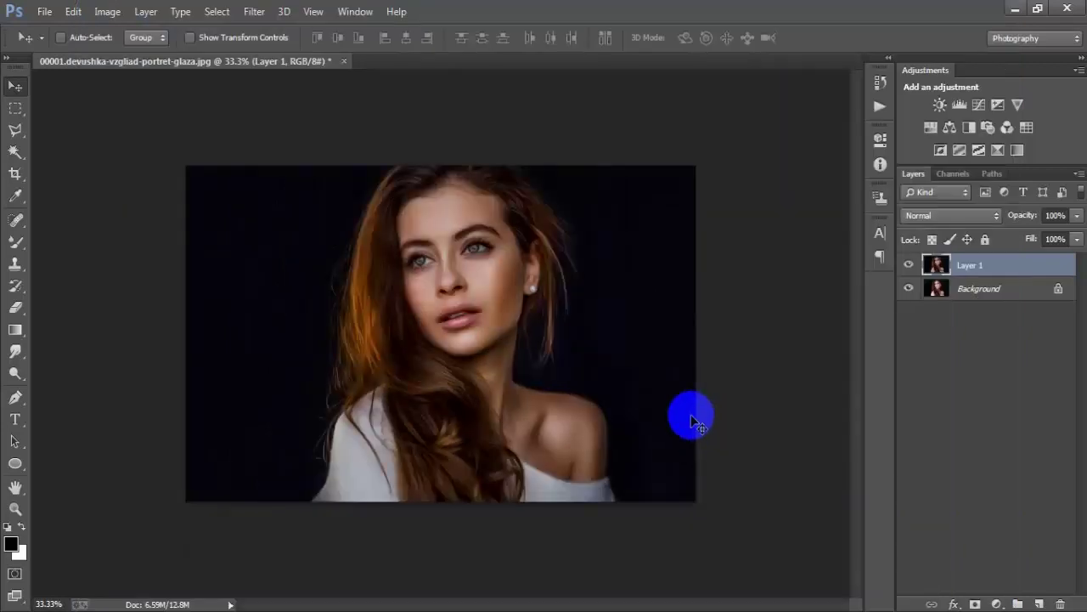
click(907, 266)
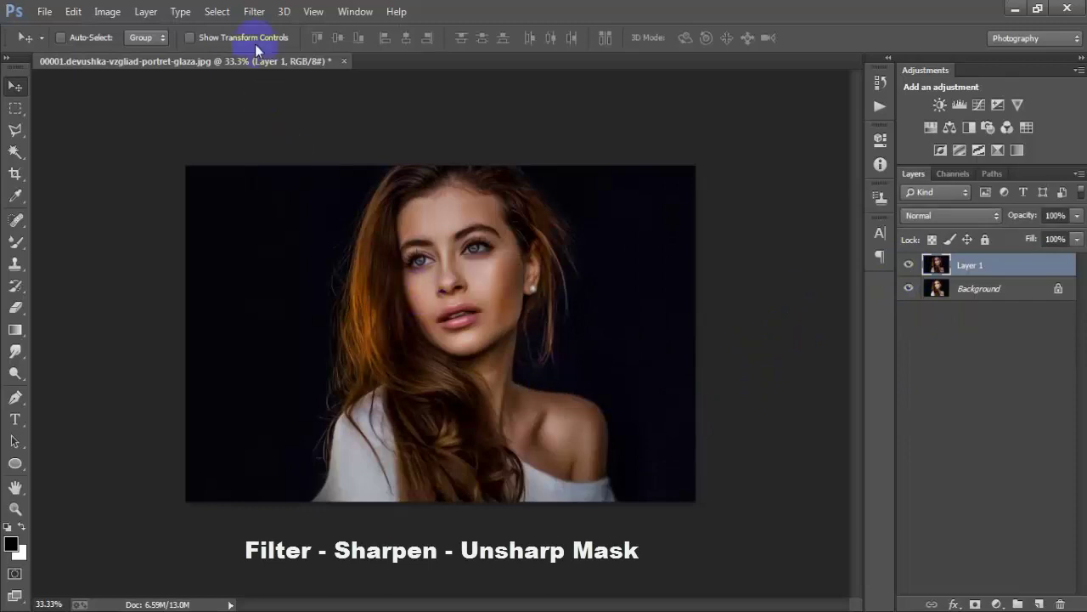
Sharpen Layer 1 again with Unsharp Mask at Amount 146%, Radius 0.7 px, Threshold 0
click(253, 11)
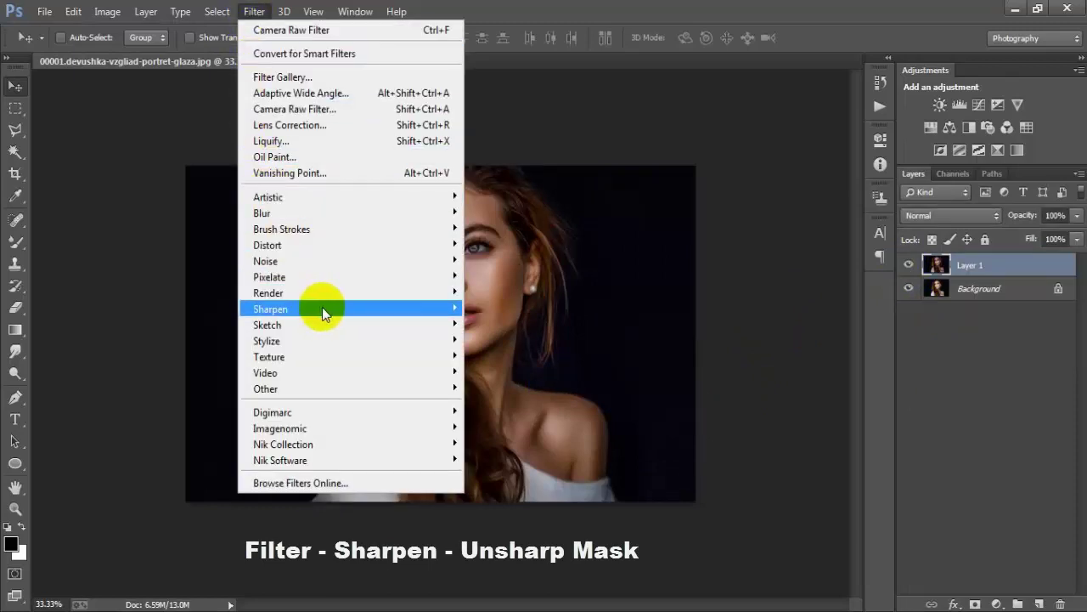
mouse_move(270, 309)
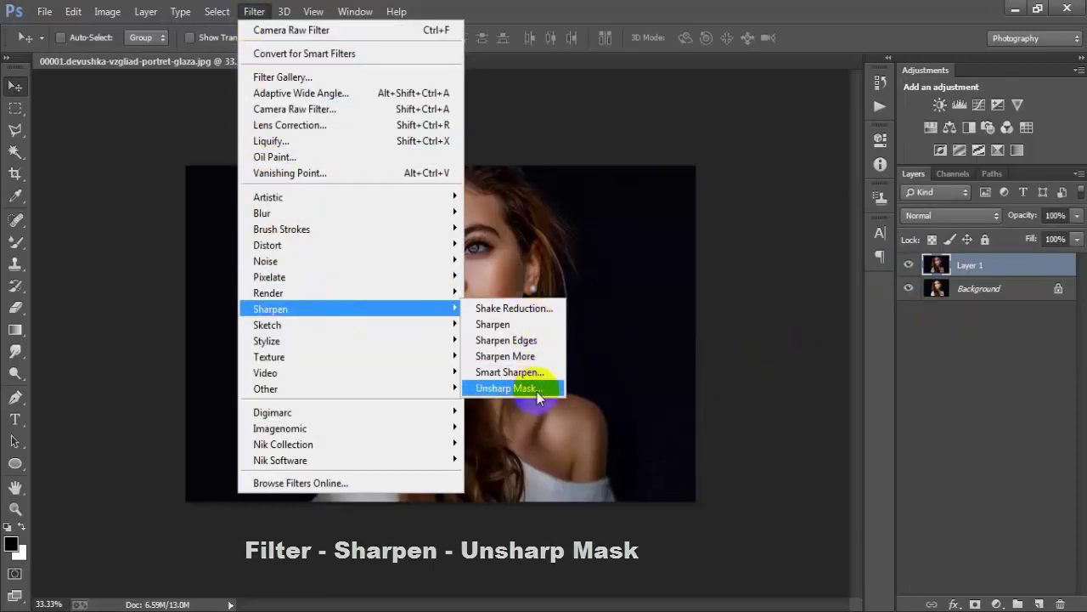
click(531, 390)
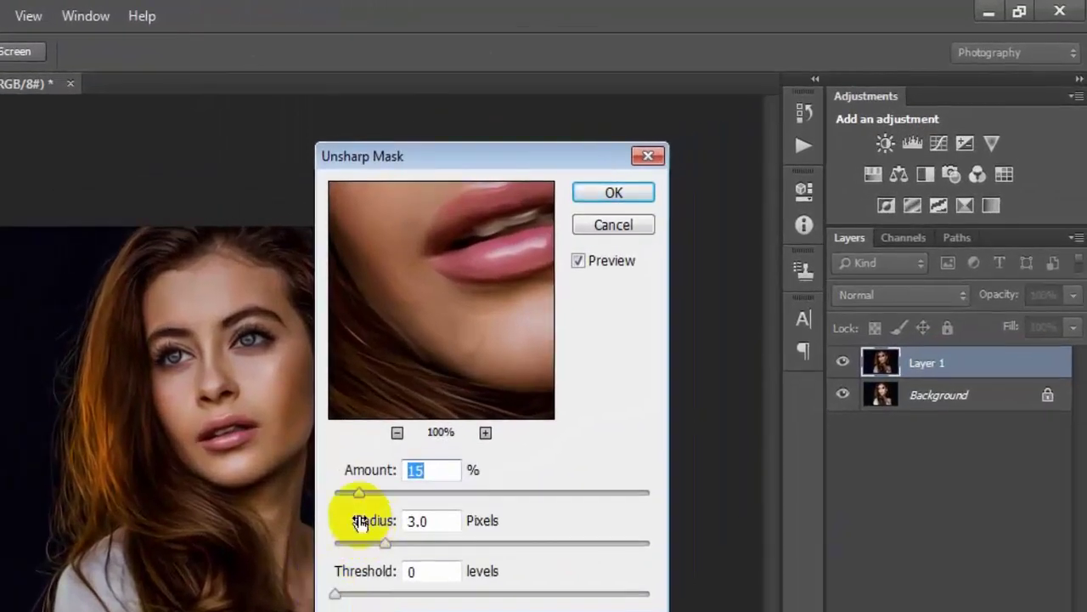
drag(363, 494, 376, 493)
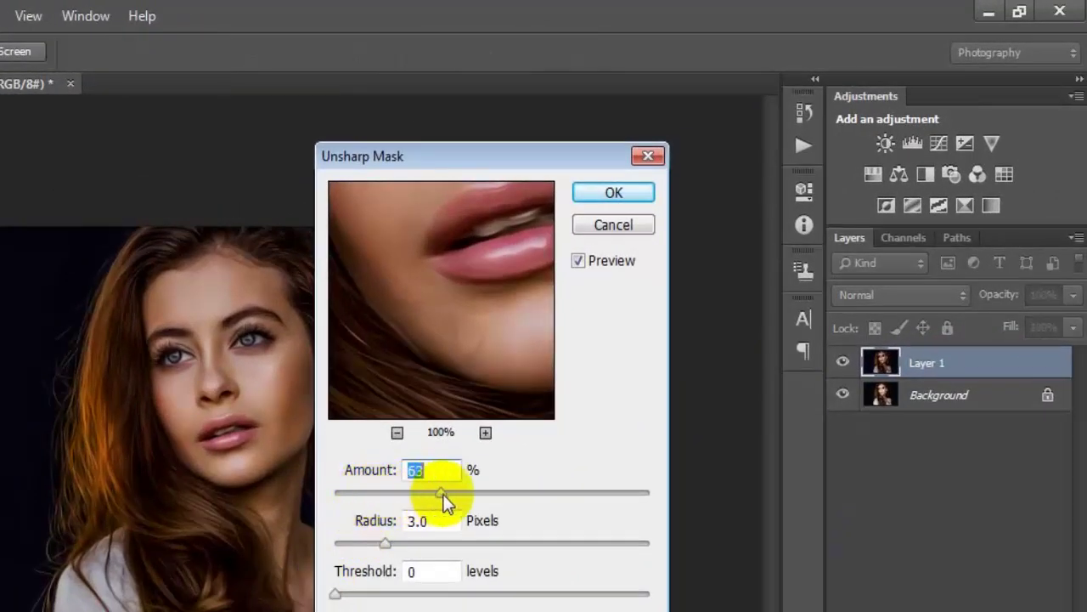
drag(489, 491, 545, 491)
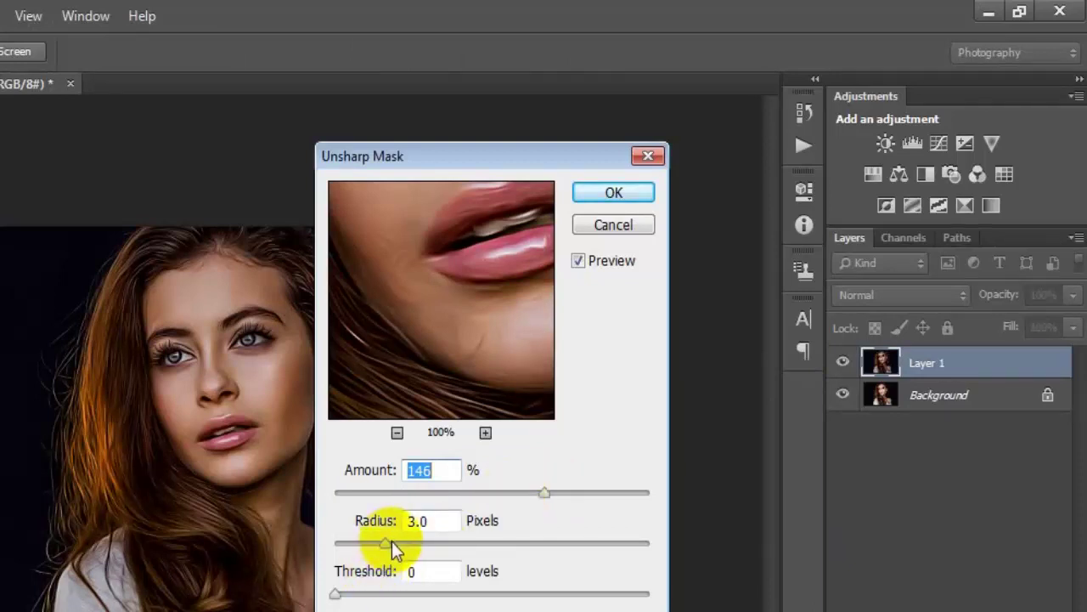
click(437, 520)
text(0.7)
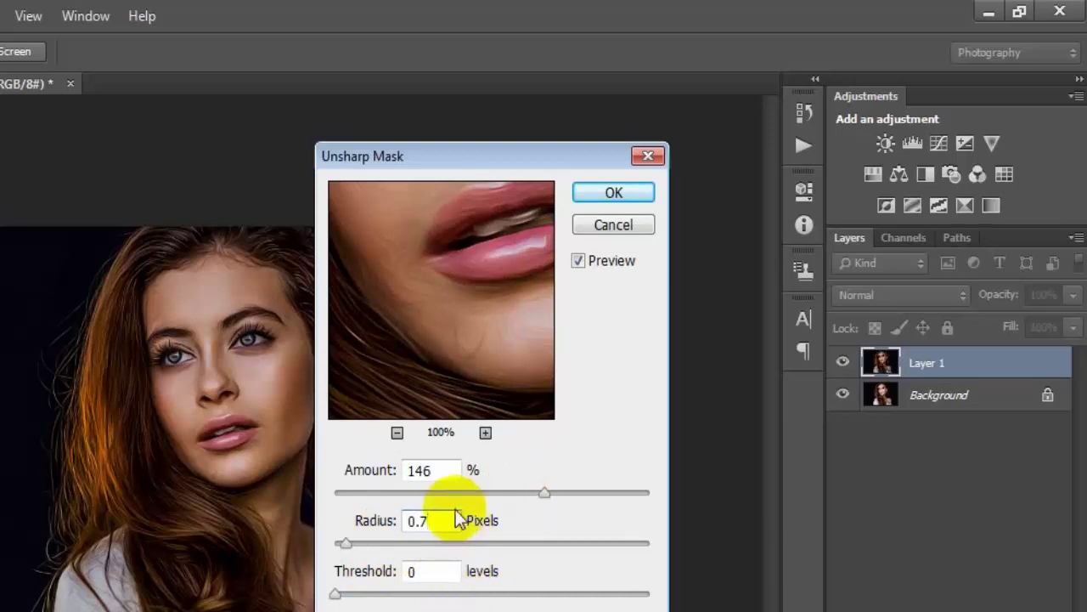
click(437, 571)
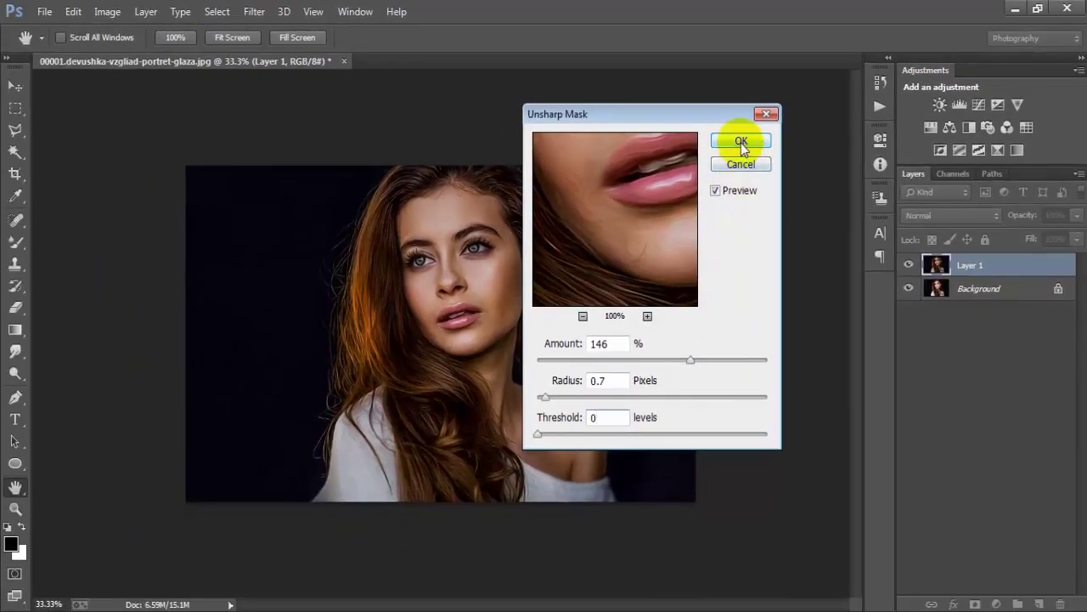
click(741, 142)
key(v)
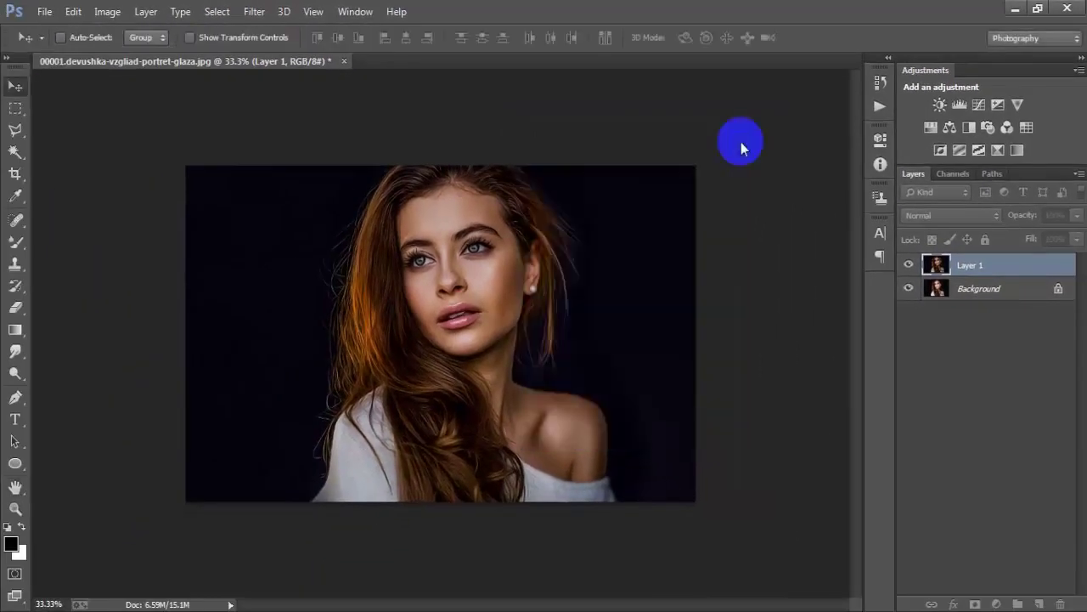
Switch to the Mixer Brush with a soft round 40 px brush, Wet 10%, Load 50%, Mix 100%
click(906, 266)
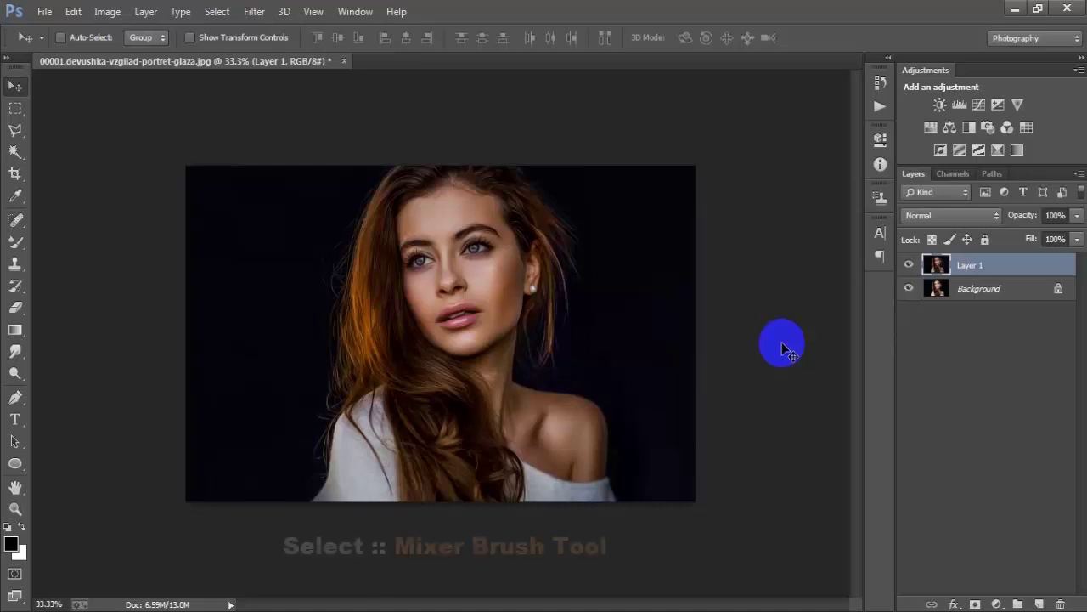
click(15, 241)
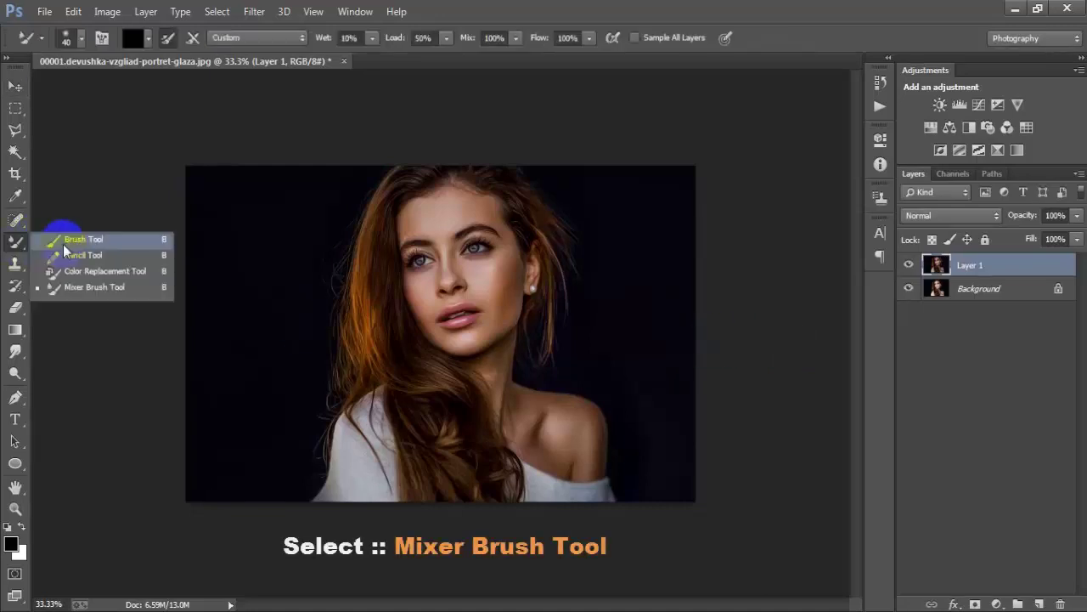
click(117, 289)
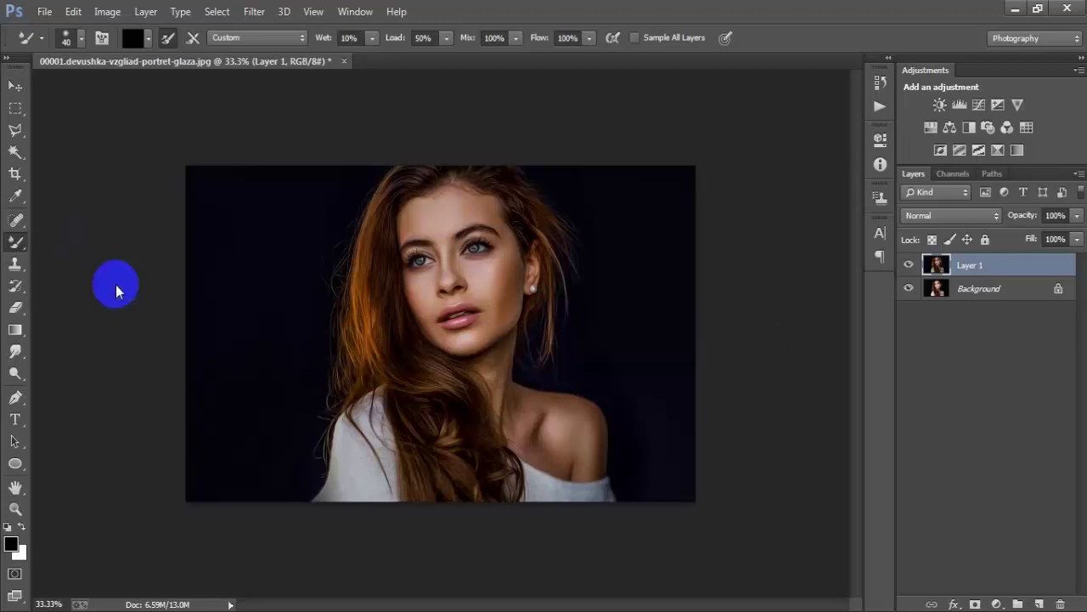
right_click(316, 235)
click(391, 351)
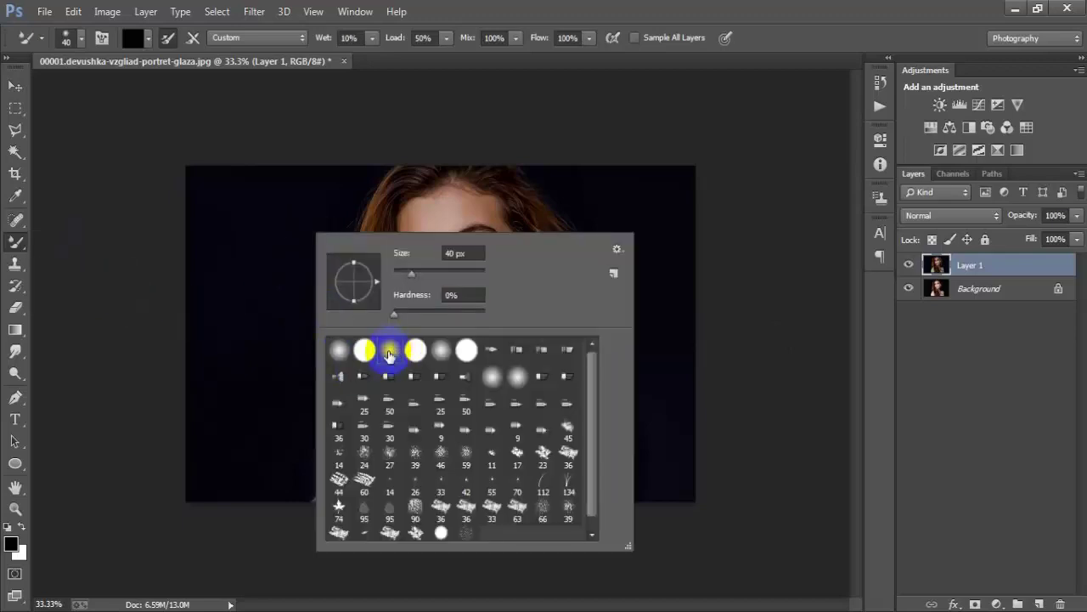
click(467, 350)
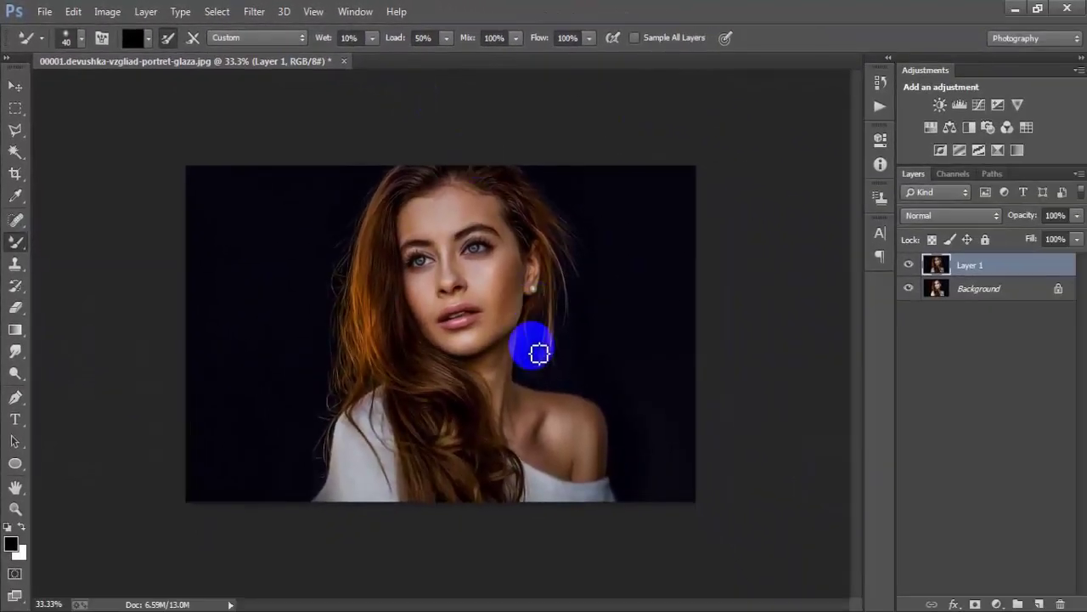
Zoom in to 100% and blend the skin across the forehead and temple with the Mixer Brush
key(ctrl+plus)
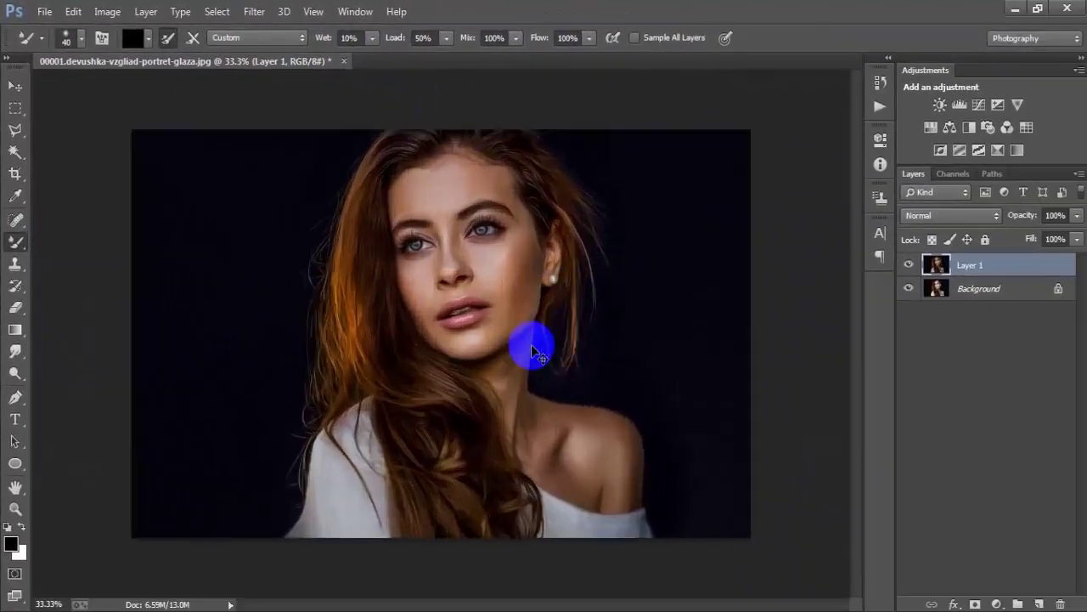
key(ctrl+plus)
key(ctrl+plus)
mouse_move(529, 345)
mouse_down()
mouse_move(551, 351)
mouse_move(568, 451)
mouse_move(559, 527)
mouse_up()
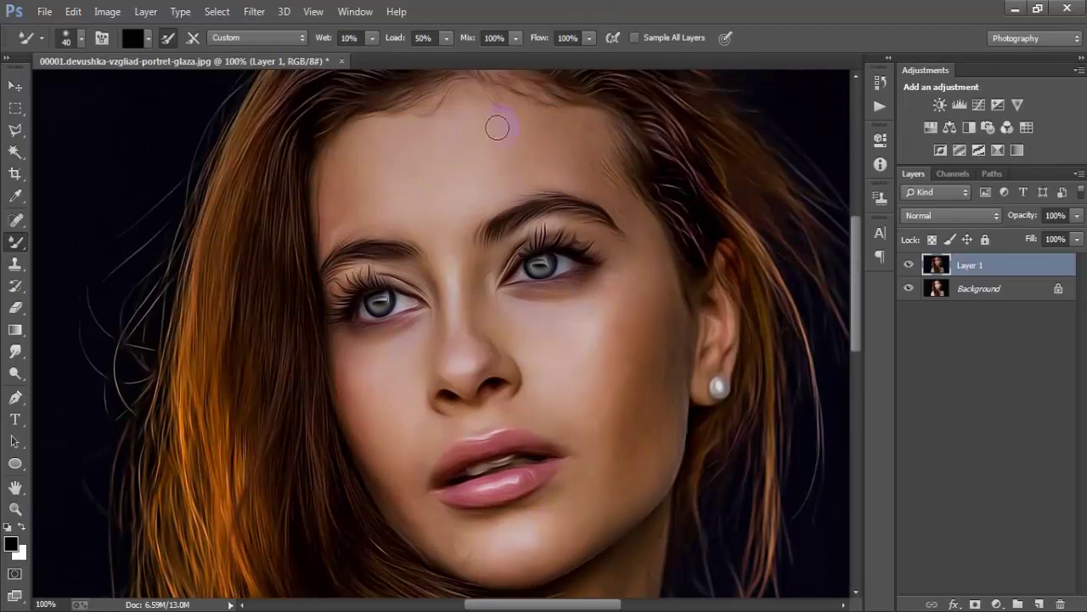
mouse_move(504, 126)
mouse_down()
mouse_move(578, 128)
mouse_move(595, 162)
mouse_move(547, 148)
mouse_move(577, 153)
mouse_move(582, 175)
mouse_move(629, 206)
mouse_move(598, 160)
mouse_move(609, 178)
mouse_up()
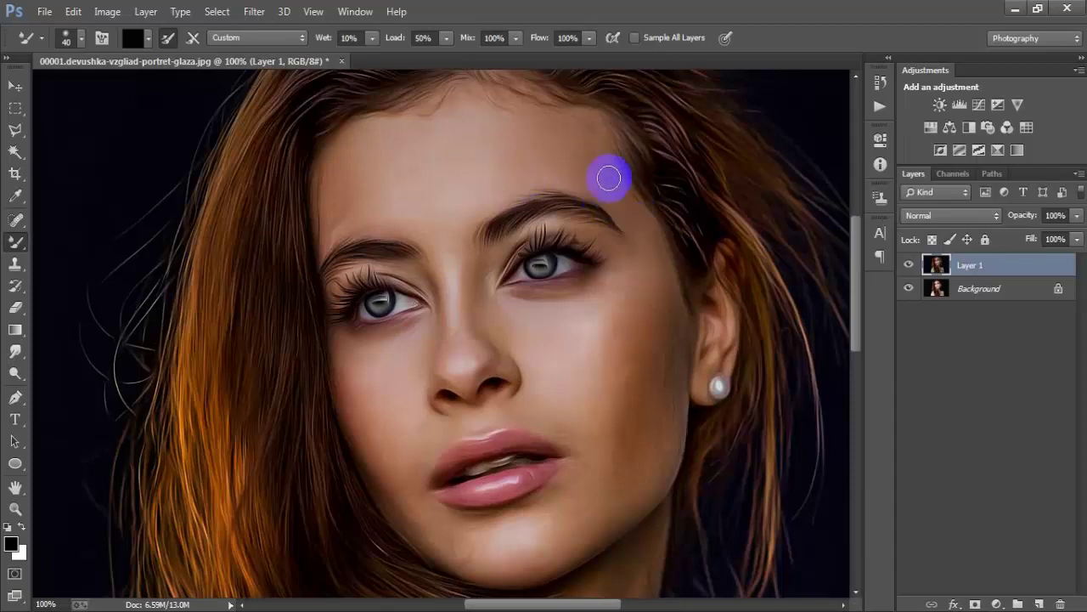
mouse_move(395, 141)
mouse_down()
mouse_move(342, 155)
mouse_move(357, 206)
mouse_move(330, 178)
mouse_move(335, 218)
mouse_move(419, 201)
mouse_up()
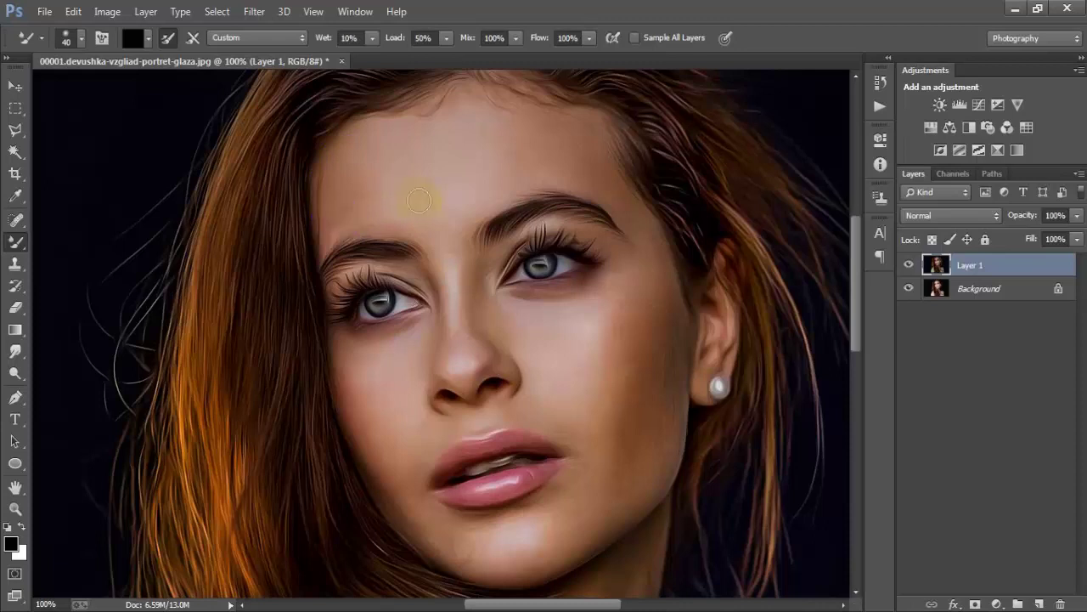
drag(550, 149, 580, 165)
drag(365, 208, 401, 219)
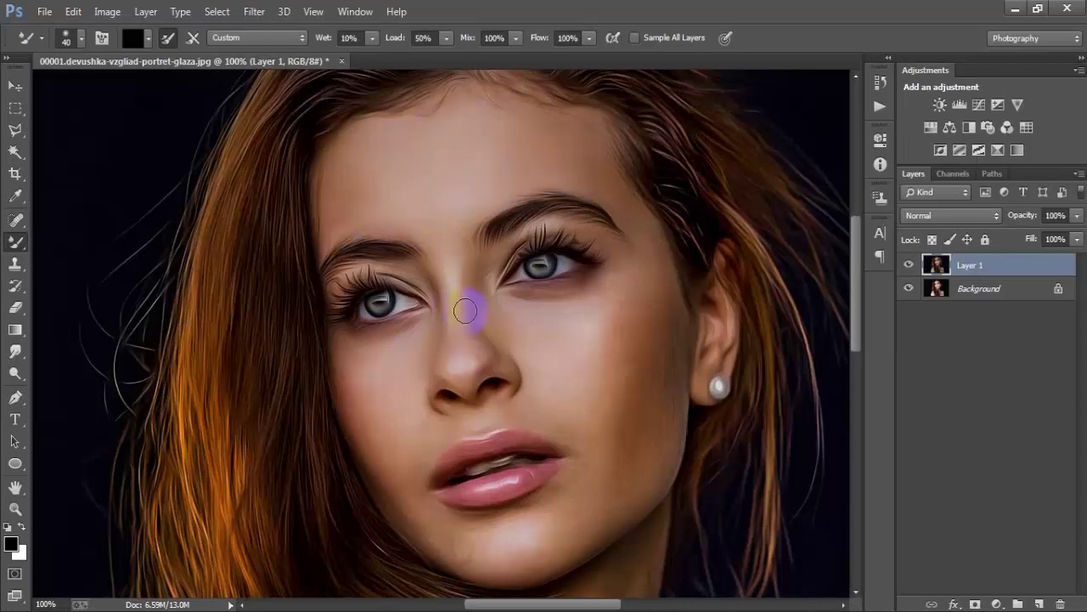
scroll(466, 311, down, 2)
Blend the skin down the nose, across the cheek to the jawline, and over the lips
mouse_move(459, 270)
mouse_down()
mouse_move(462, 315)
mouse_move(475, 227)
mouse_up()
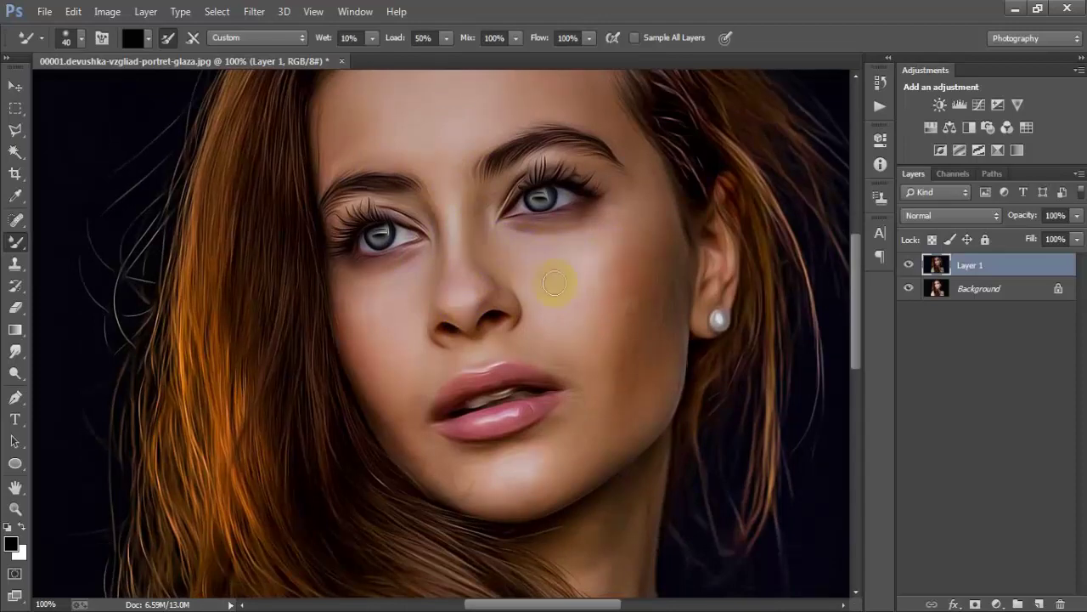
mouse_move(604, 305)
mouse_down()
mouse_move(620, 254)
mouse_move(648, 311)
mouse_move(670, 311)
mouse_move(648, 384)
mouse_move(606, 373)
mouse_move(641, 395)
mouse_move(646, 422)
mouse_move(614, 439)
mouse_move(393, 437)
mouse_move(360, 313)
mouse_move(352, 357)
mouse_move(381, 402)
mouse_move(352, 328)
mouse_move(372, 386)
mouse_up()
mouse_move(405, 287)
mouse_down()
mouse_move(383, 413)
mouse_move(419, 444)
mouse_move(427, 476)
mouse_move(399, 426)
mouse_move(417, 450)
mouse_move(544, 485)
mouse_move(534, 507)
mouse_move(489, 501)
mouse_move(621, 449)
mouse_move(637, 417)
mouse_move(620, 369)
mouse_move(530, 475)
mouse_up()
mouse_move(477, 417)
mouse_down()
mouse_move(525, 388)
mouse_move(485, 399)
mouse_move(468, 396)
mouse_move(474, 382)
mouse_move(457, 399)
mouse_up()
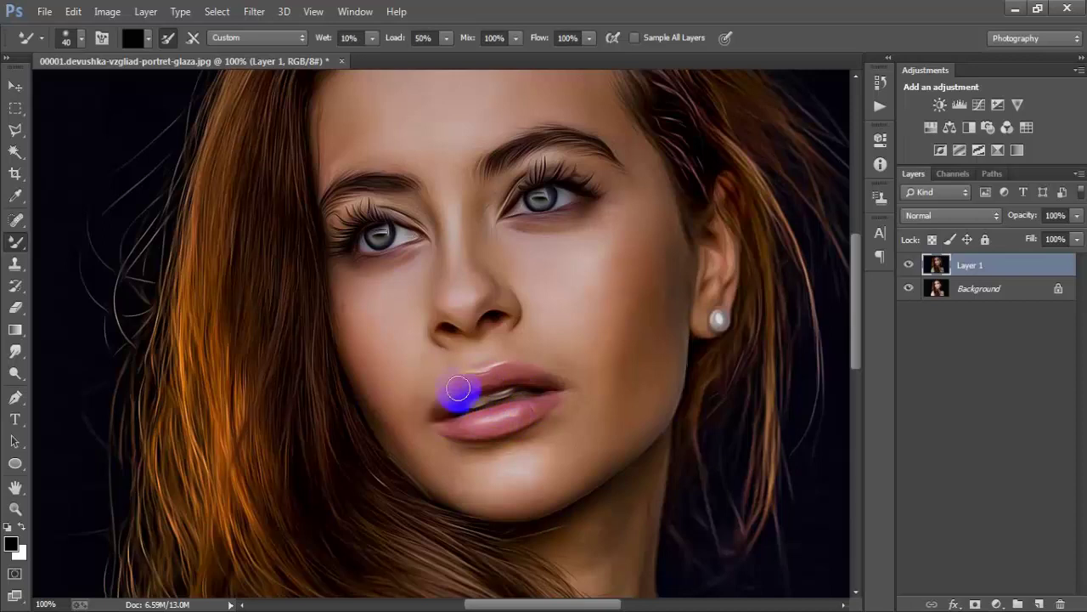
mouse_move(527, 376)
mouse_down()
mouse_move(553, 383)
mouse_move(477, 402)
mouse_move(500, 445)
mouse_move(474, 459)
mouse_move(458, 489)
mouse_up()
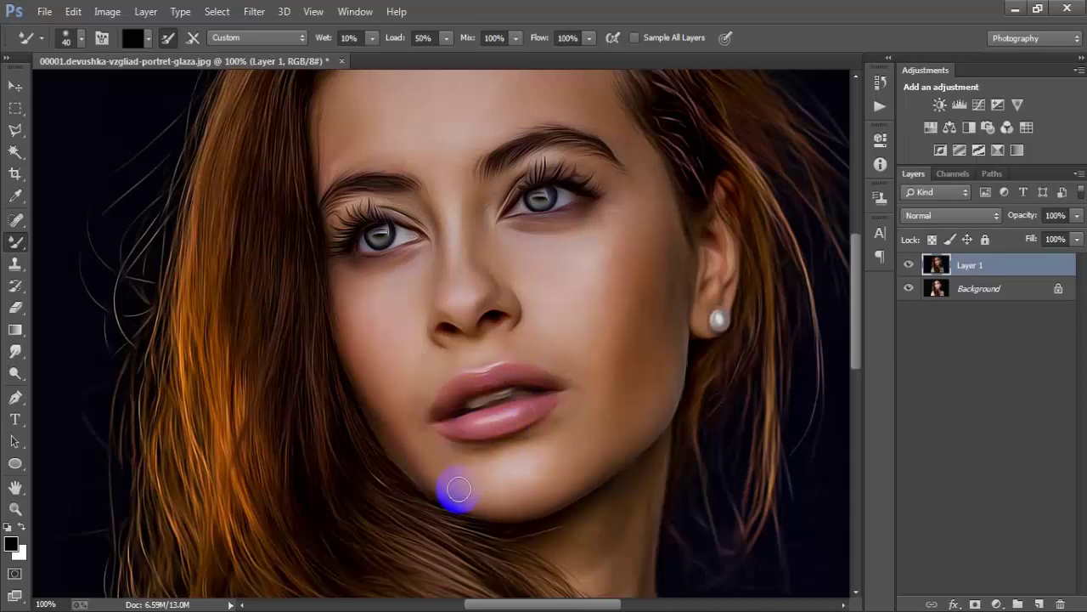
Smooth the skin under both eyes and on the eyelids, then zoom out to 66.7%
drag(534, 231, 582, 202)
mouse_move(419, 247)
mouse_down()
mouse_move(410, 259)
mouse_move(394, 220)
mouse_move(348, 195)
mouse_move(332, 213)
mouse_up()
mouse_move(495, 175)
mouse_down()
mouse_move(563, 165)
mouse_move(496, 203)
mouse_move(553, 170)
mouse_move(638, 181)
mouse_move(660, 332)
mouse_move(590, 330)
mouse_up()
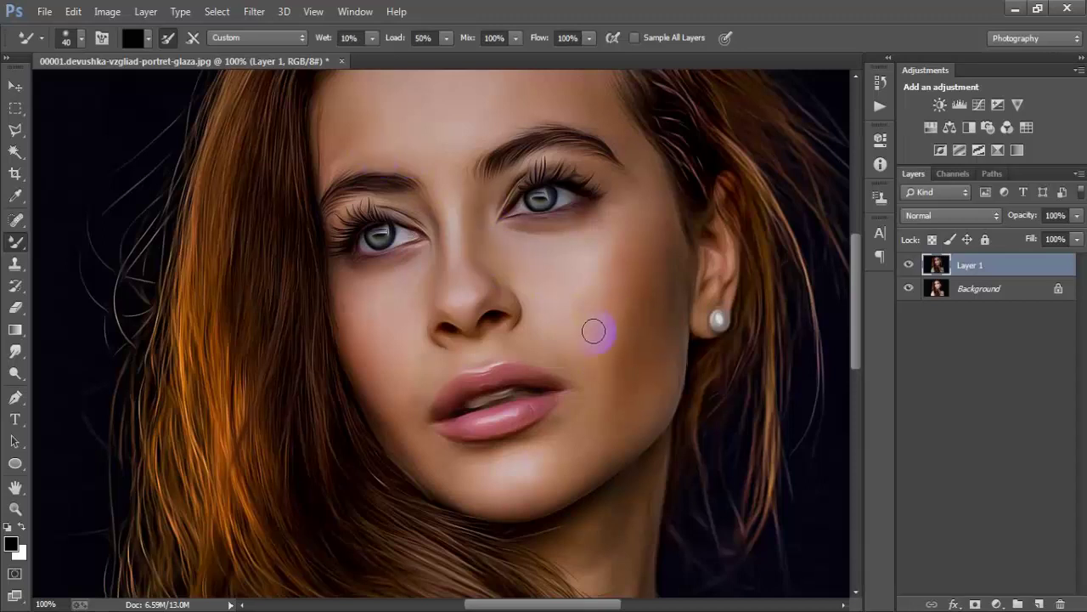
key(ctrl+minus)
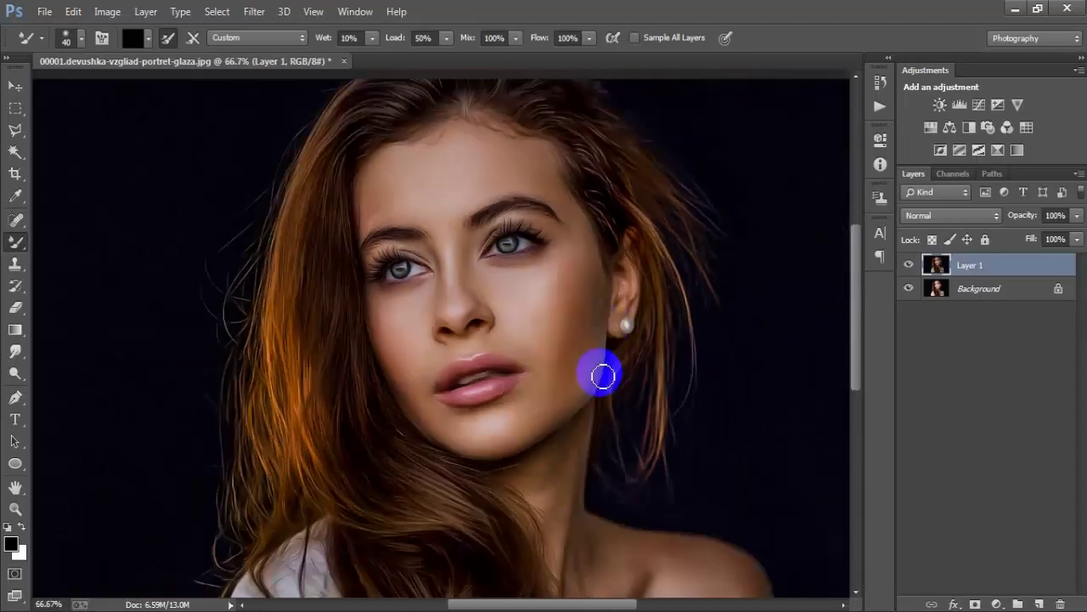
click(15, 85)
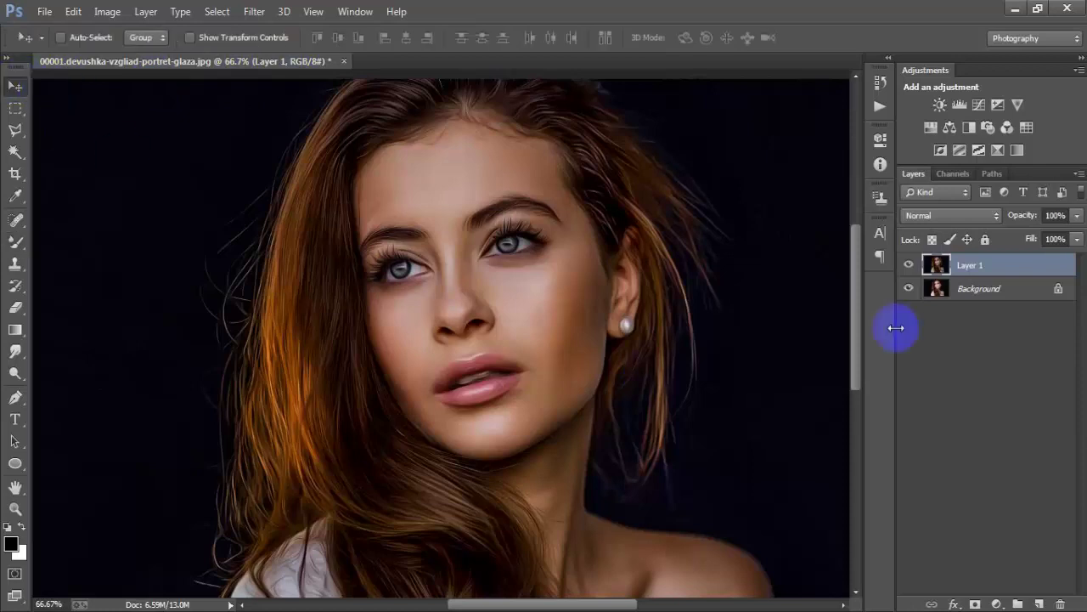
click(909, 266)
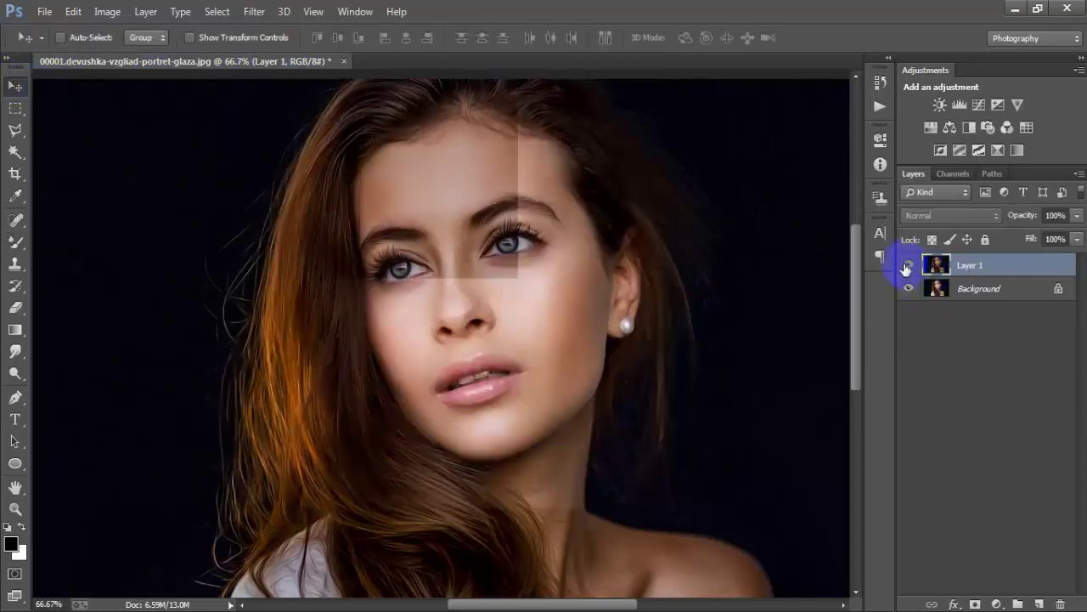
alt+click(910, 292)
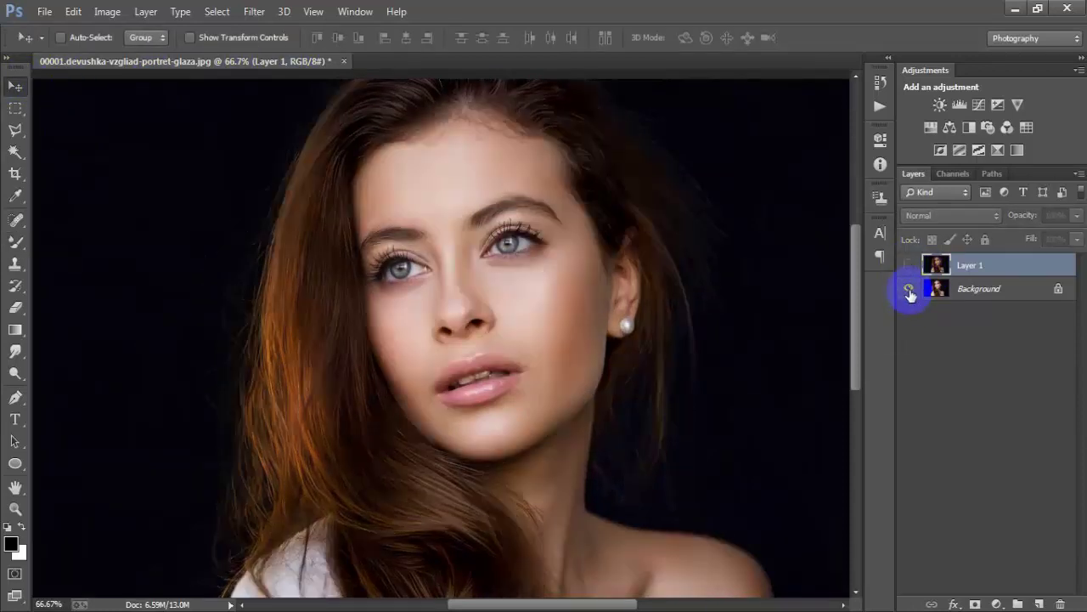
alt+click(910, 292)
alt+click(910, 291)
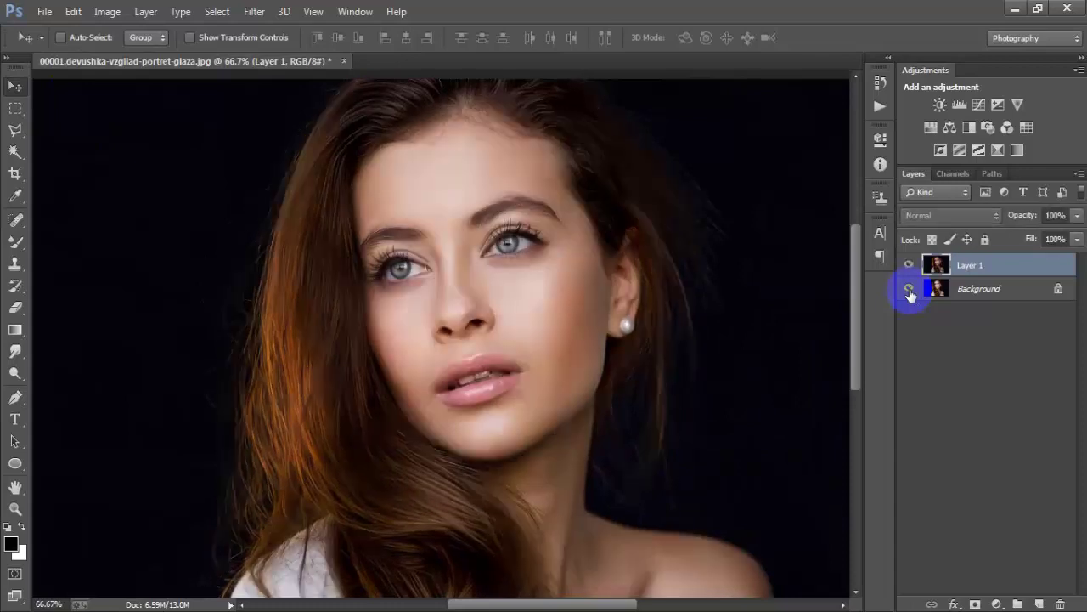
alt+click(910, 292)
key(ctrl+minus)
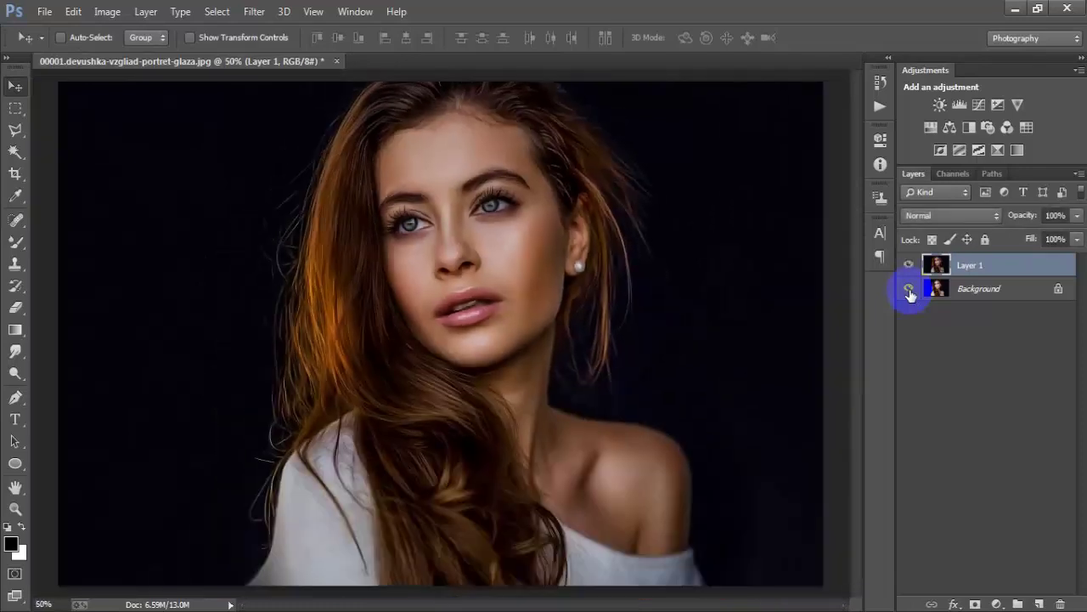
alt+click(909, 291)
alt+click(910, 291)
alt+click(910, 292)
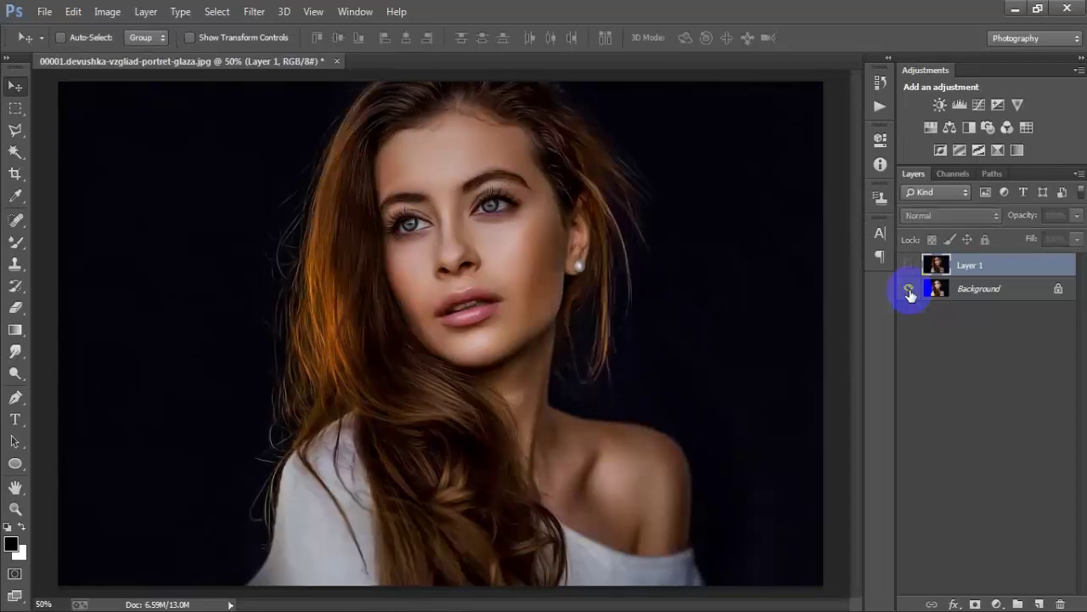
alt+click(910, 291)
alt+click(910, 292)
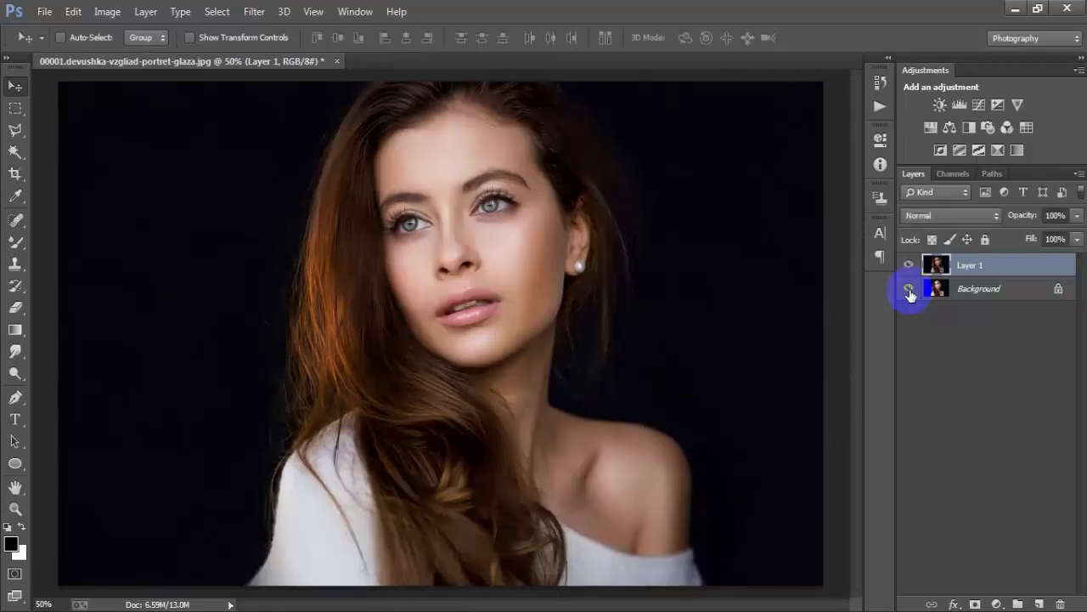
alt+click(910, 291)
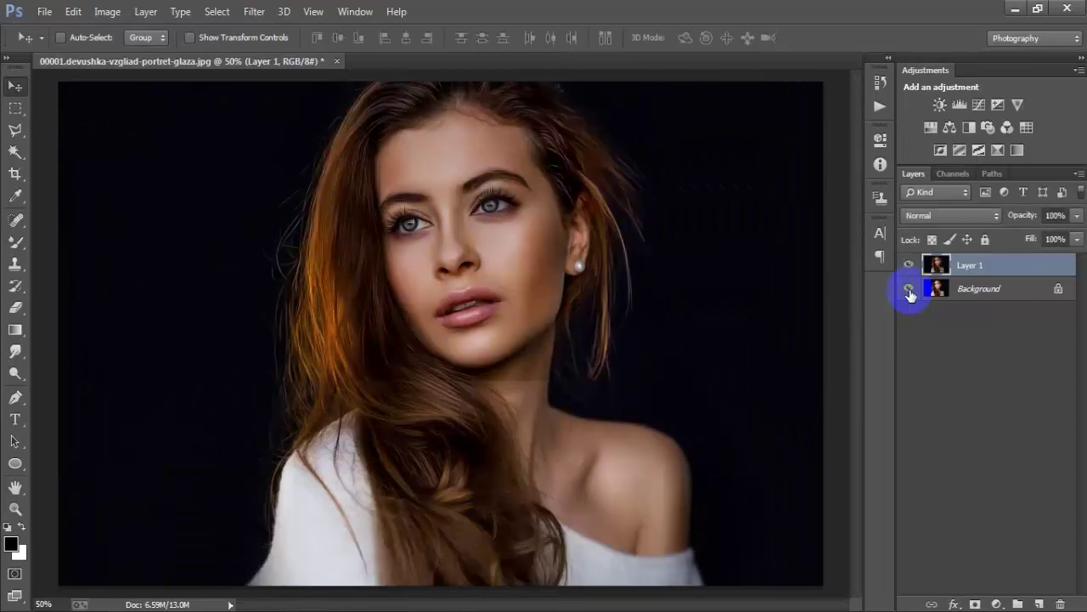